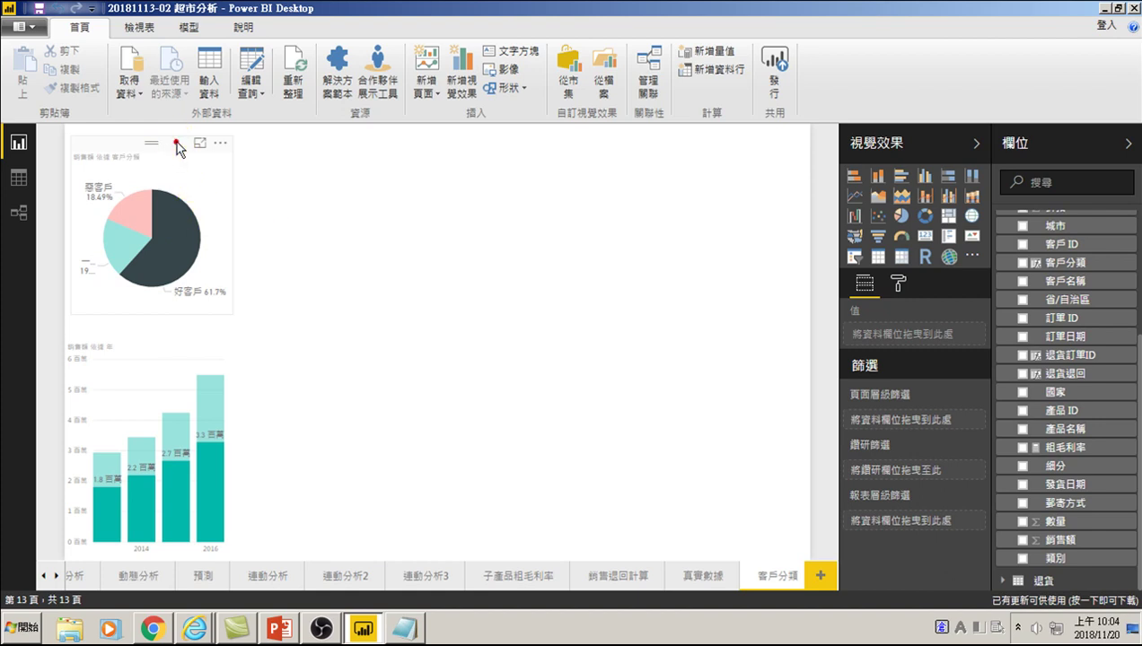
Step: Try a 客戶分類 pie slice highlight, then clear it so pie and yearly chart show full sales
left_click(177, 147)
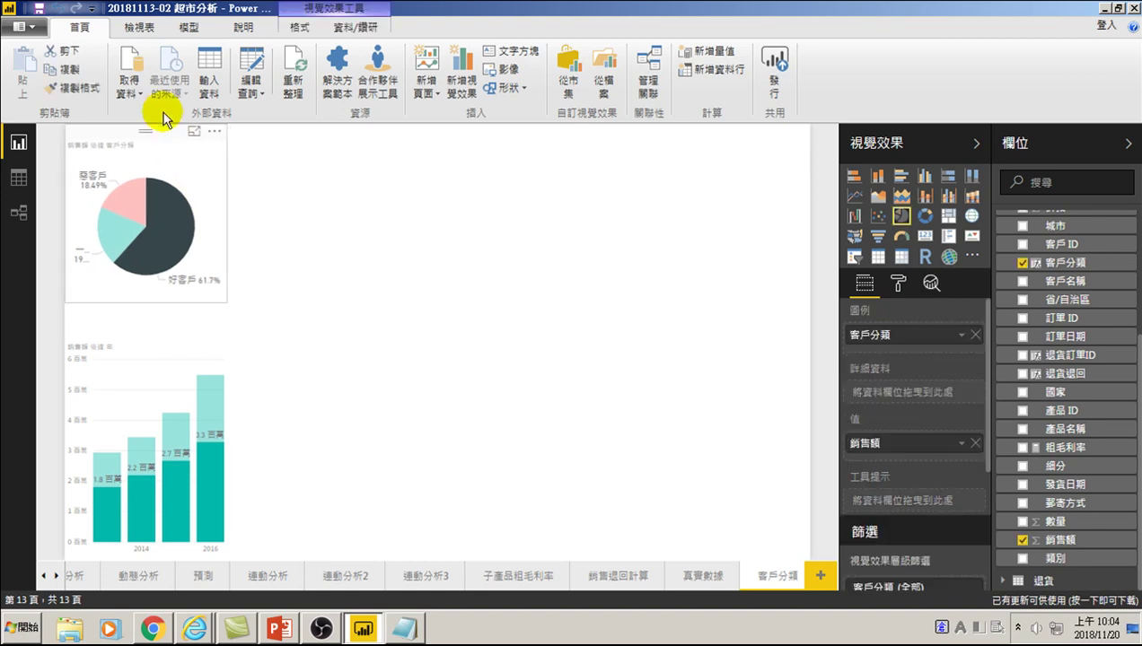
left_click(121, 198)
left_click(192, 266)
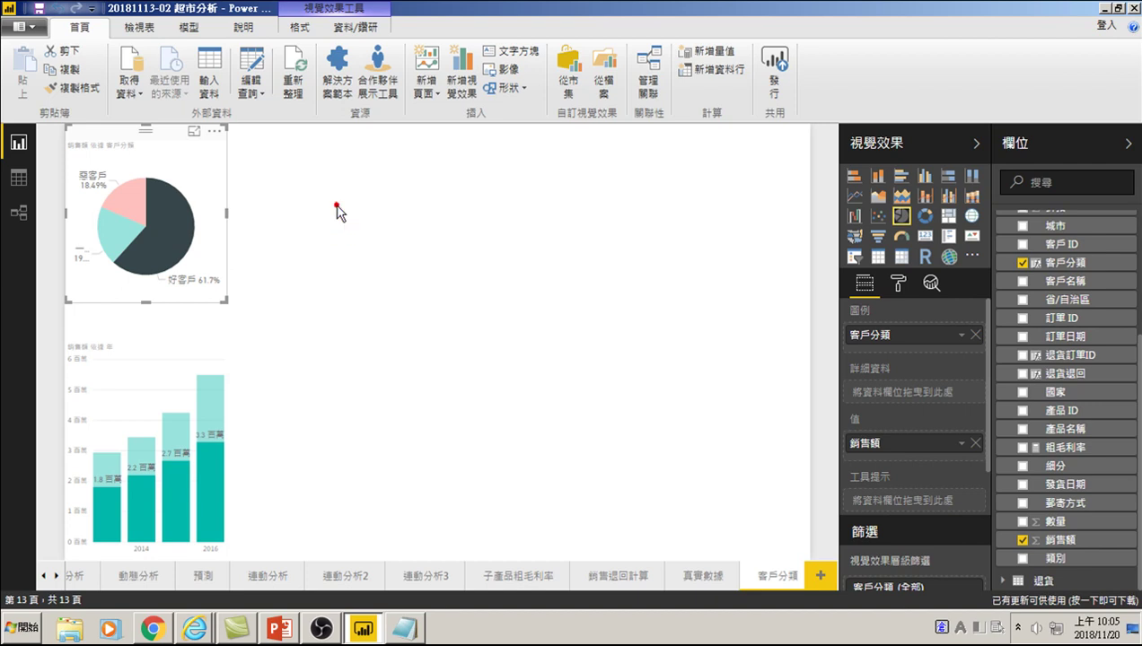
left_click(314, 231)
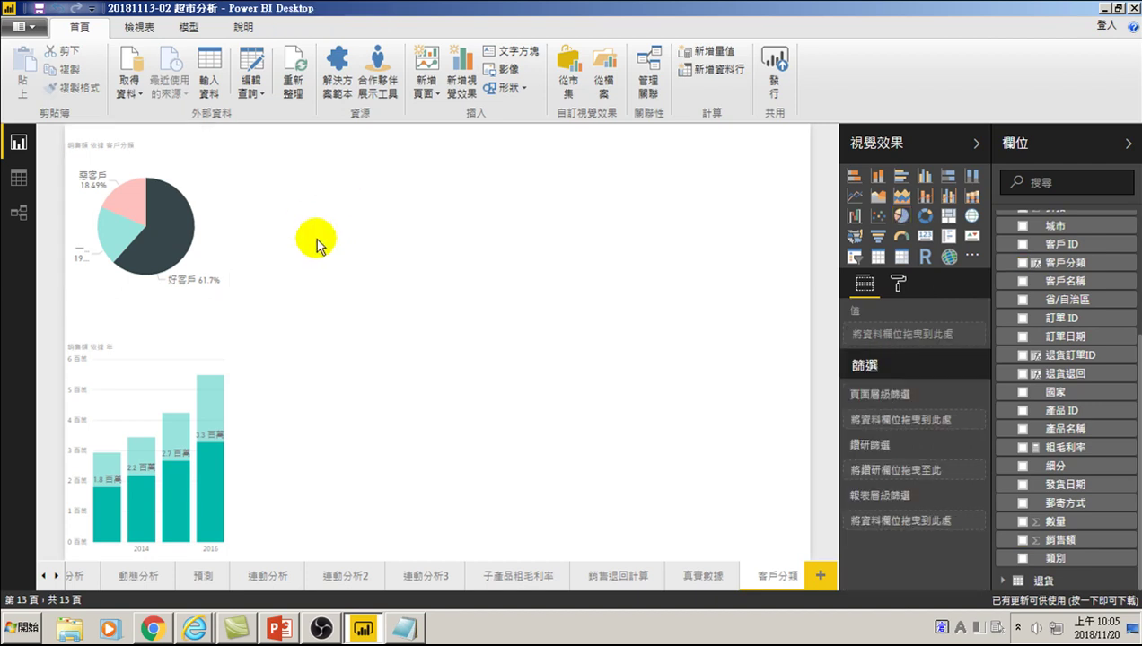
left_click(193, 178)
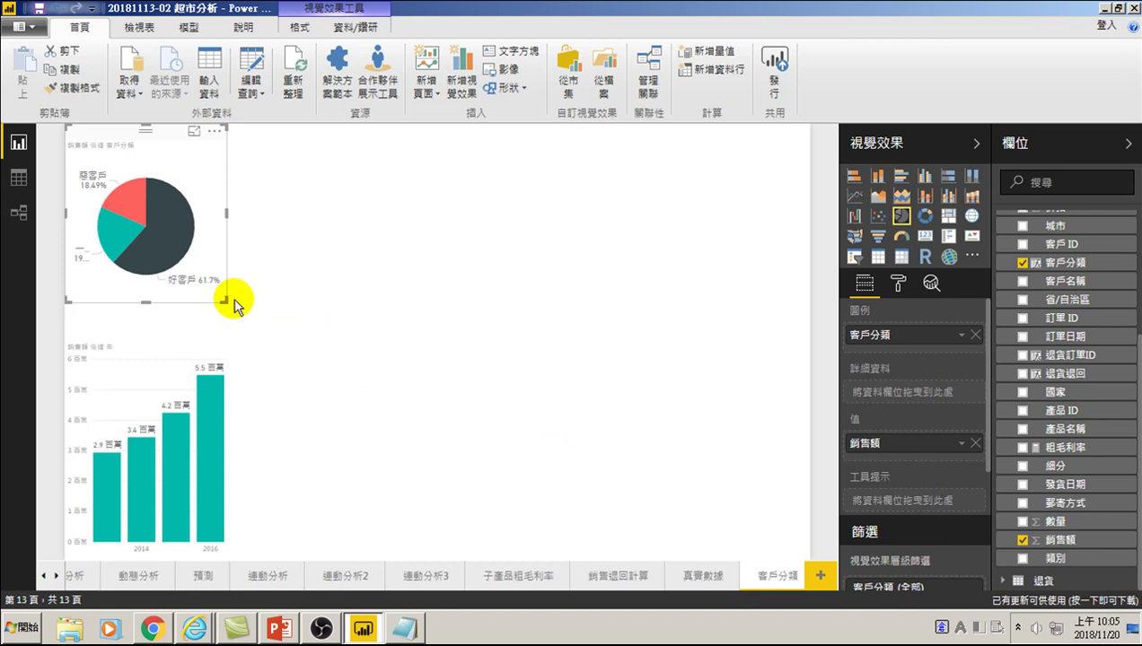
Step: Stretch the pie chart taller, highlight its 18.49% slice, then deselect the pie
left_click_drag(226, 303, 229, 338)
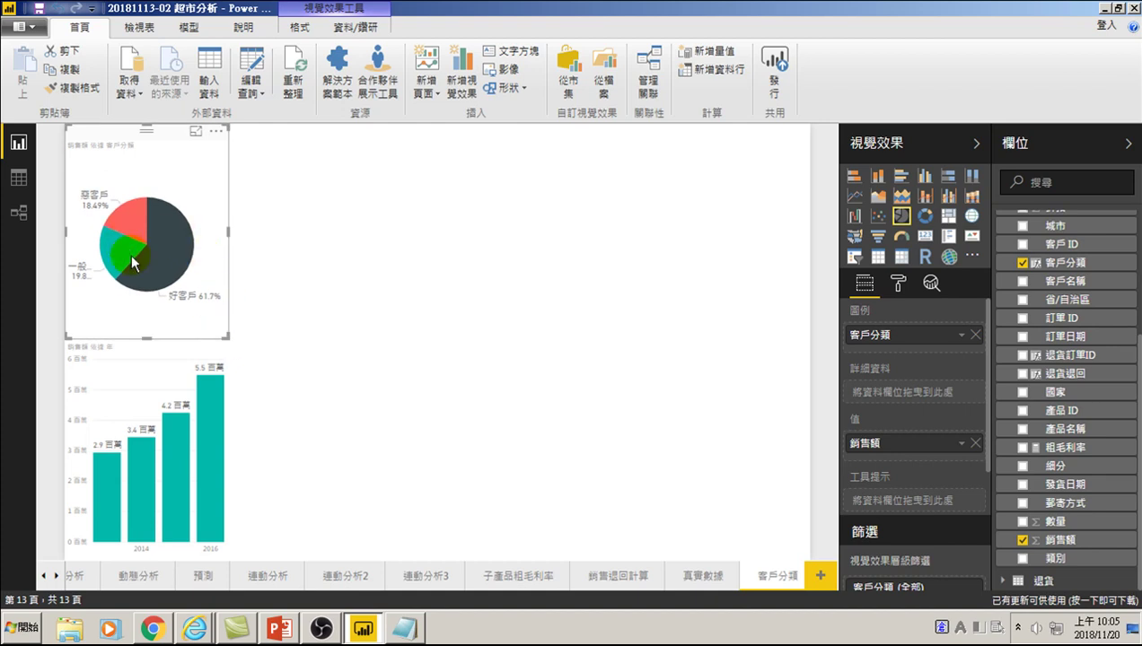
left_click(132, 219)
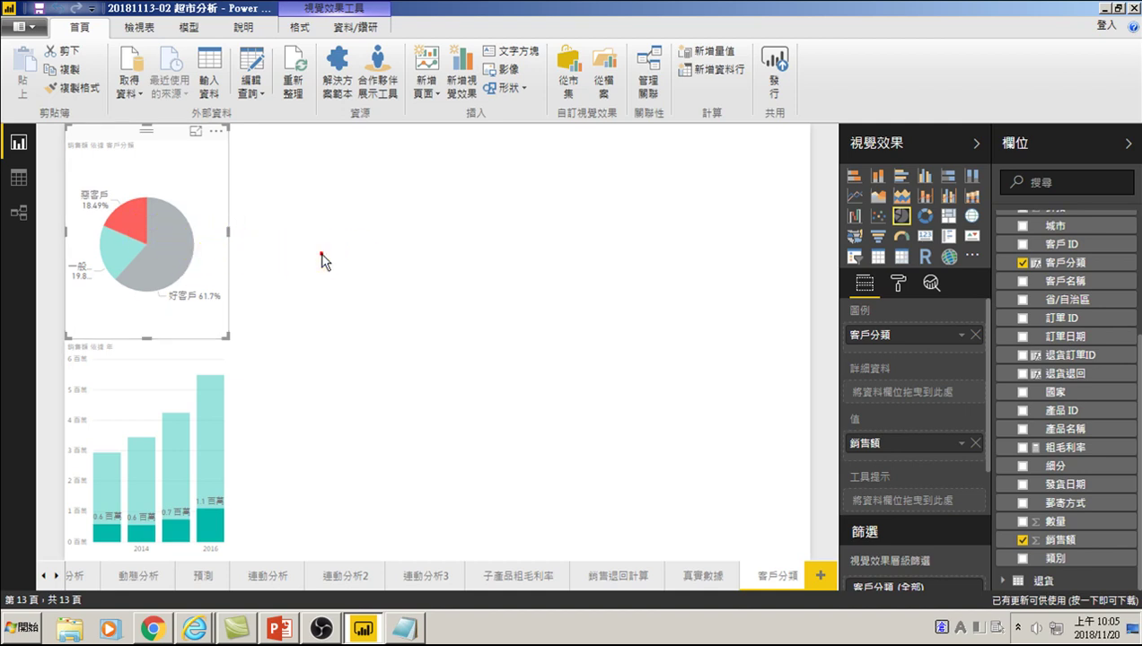
left_click(581, 274)
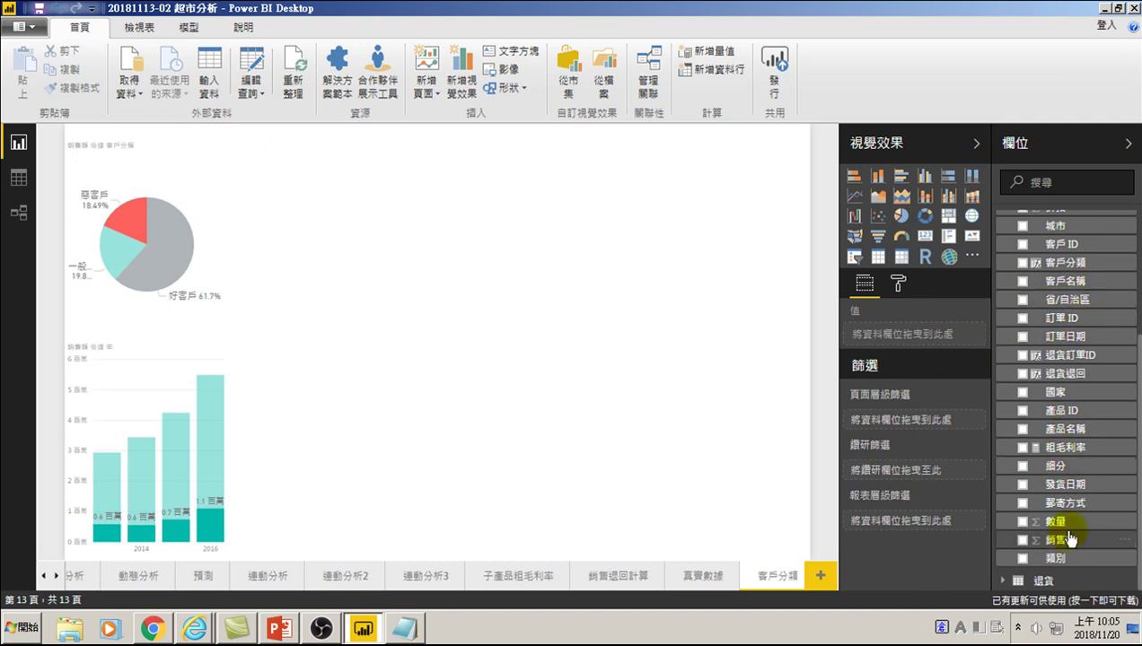
Step: Add a column chart of 銷售額 by 類別, moved up beside the pie and slightly widened
left_click(1030, 559)
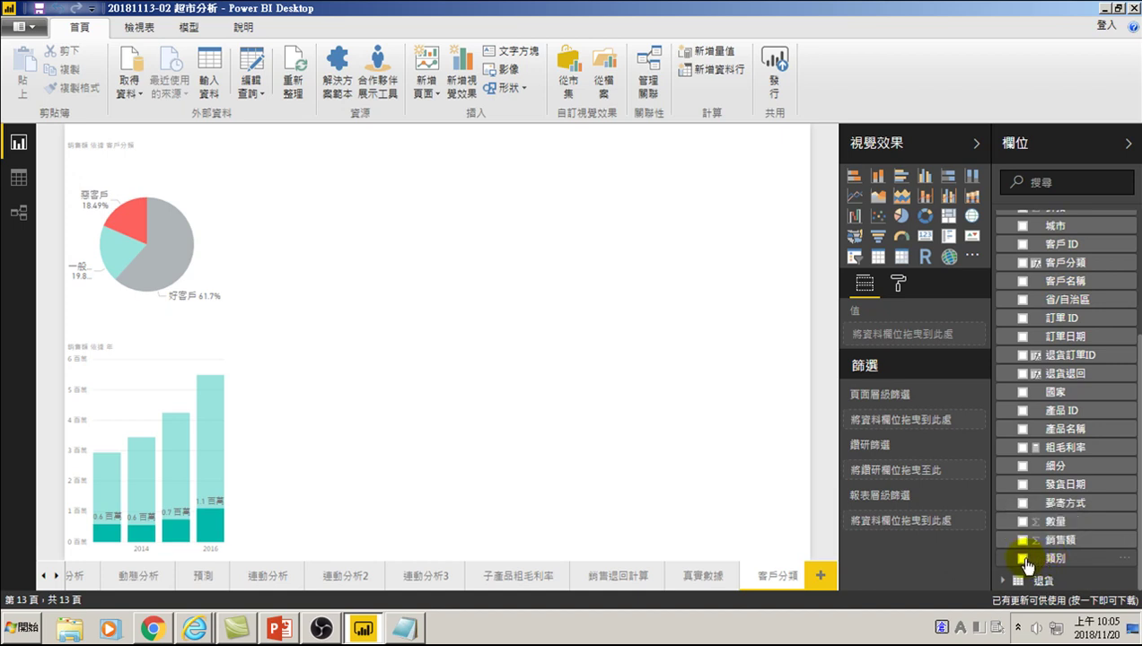
left_click(536, 292)
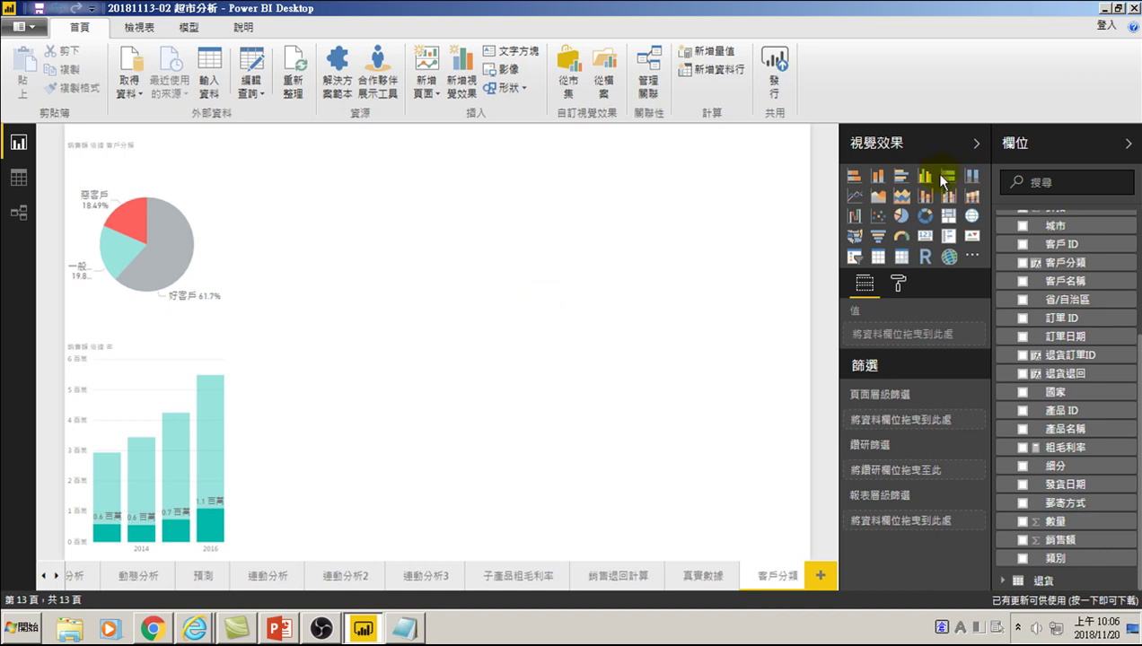
left_click(925, 176)
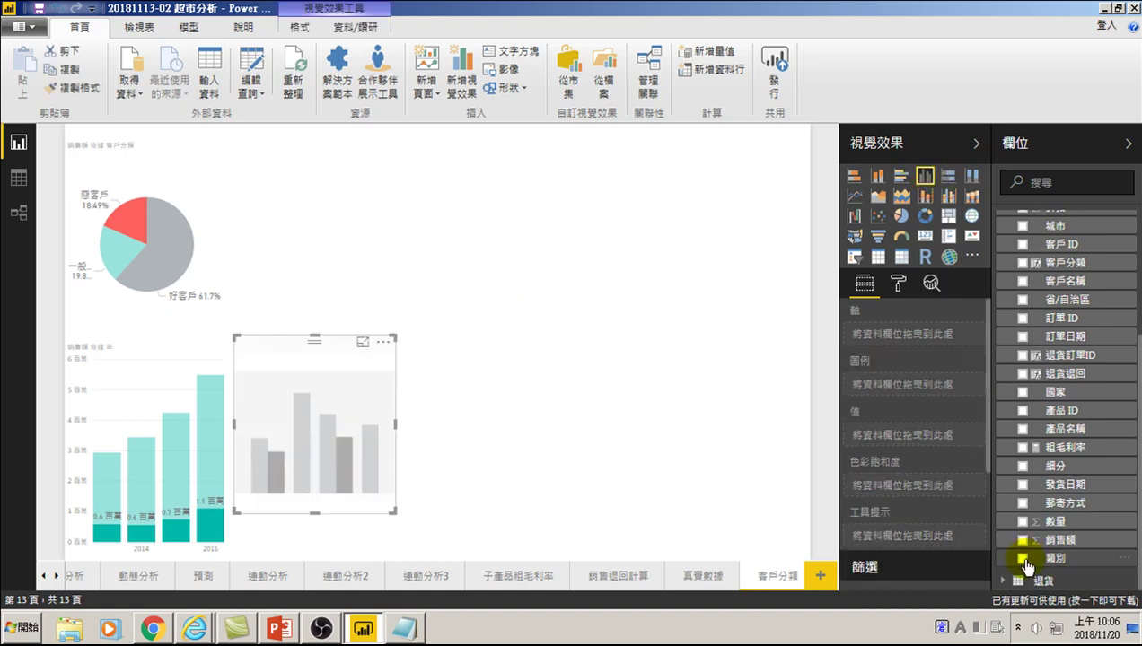
left_click(1024, 560)
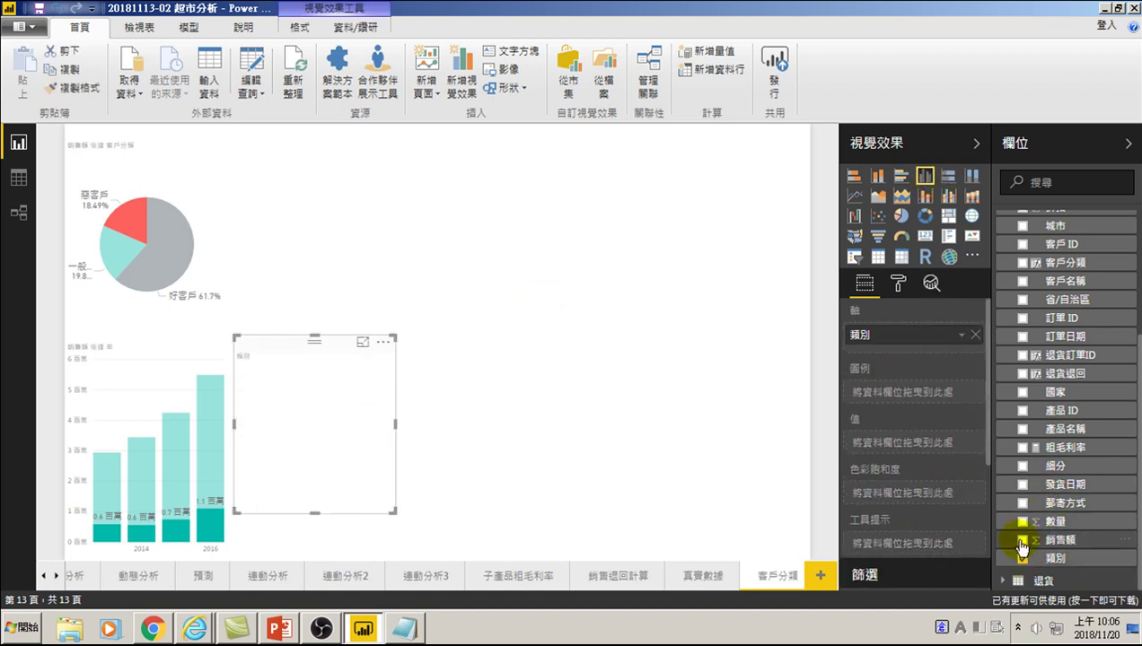
left_click(1022, 539)
mouse_move(287, 340)
left_mouse_down()
mouse_move(304, 173)
mouse_move(291, 134)
left_mouse_up()
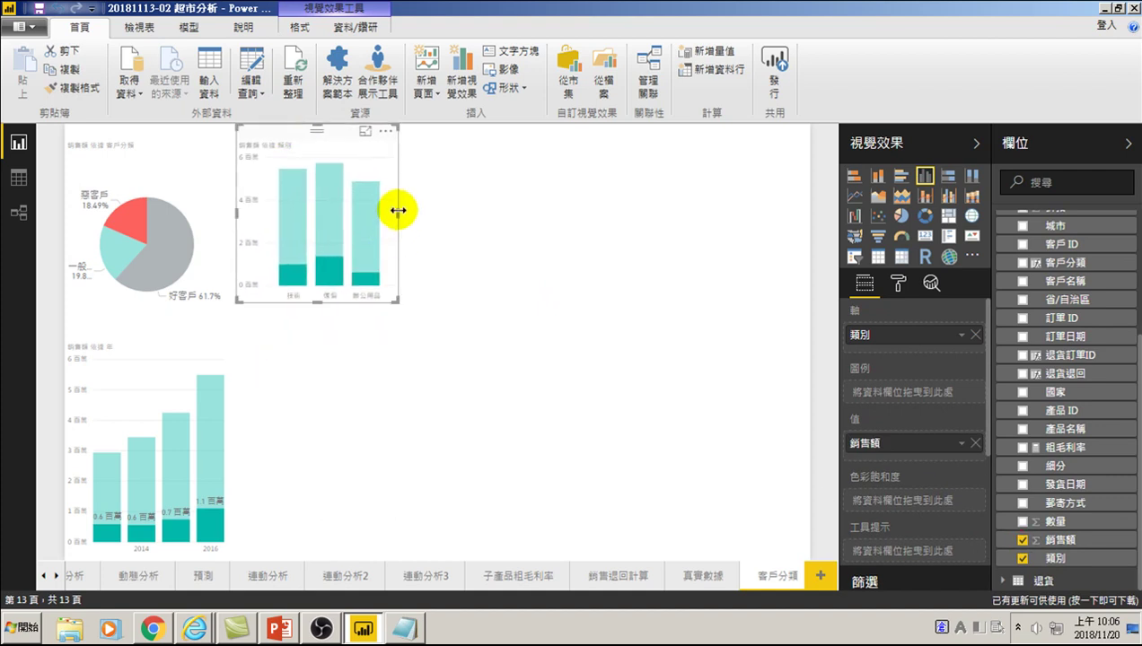
left_click_drag(398, 210, 411, 212)
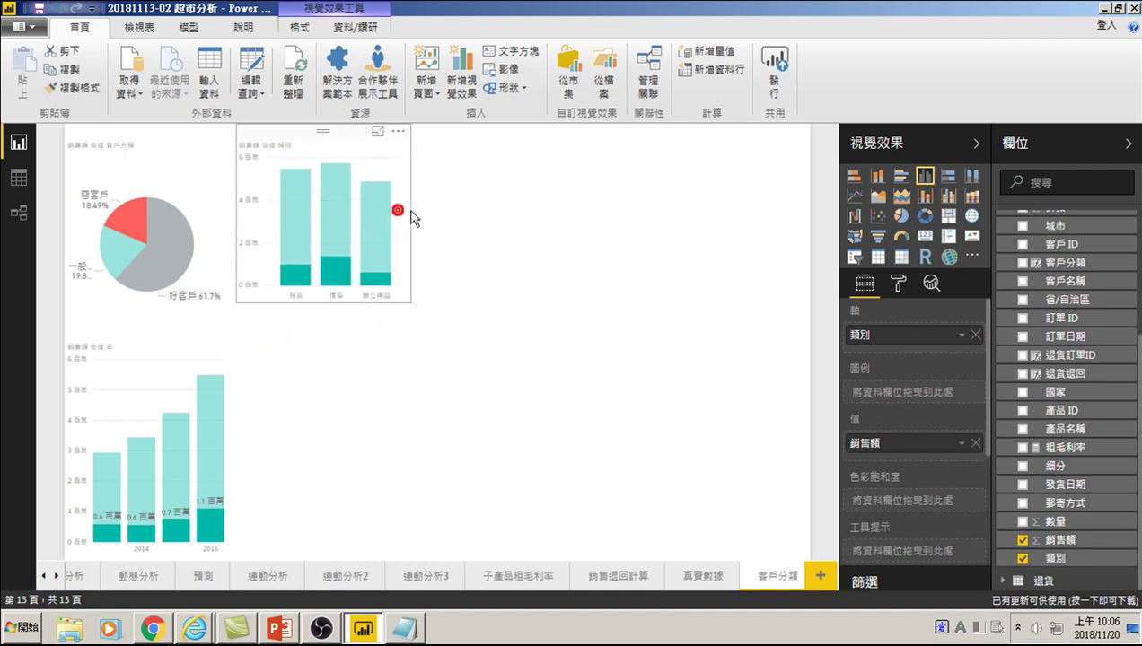
Step: Sort the 類別 chart by 銷售額 descending, then highlight the 好客戶 61.7% pie slice
left_click(131, 224)
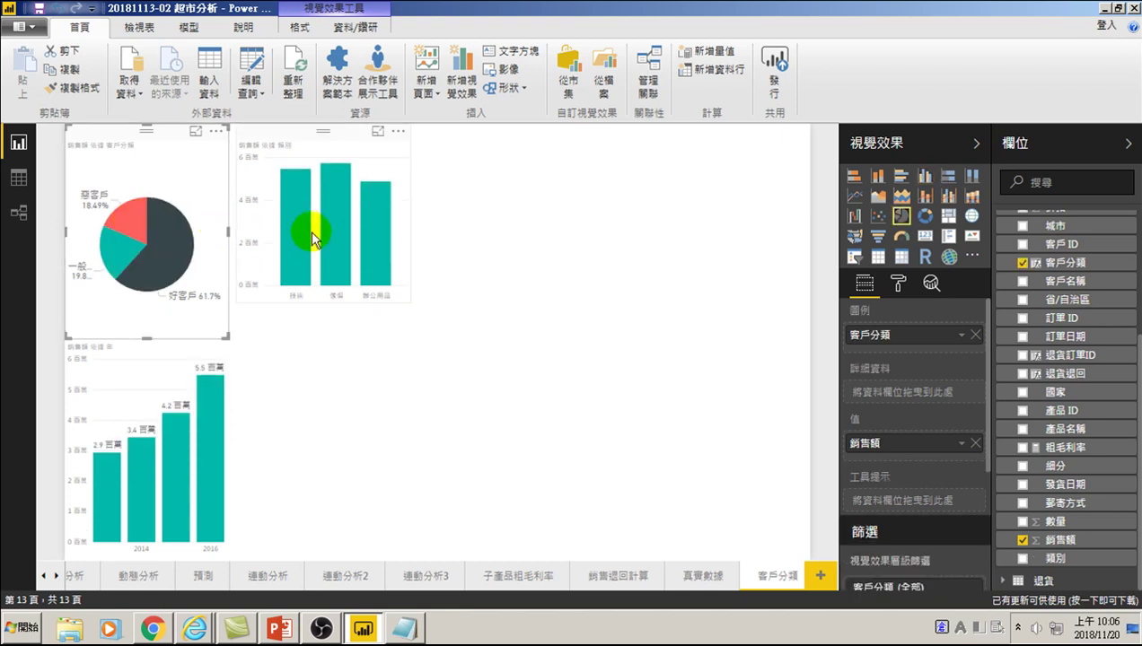
left_click(398, 131)
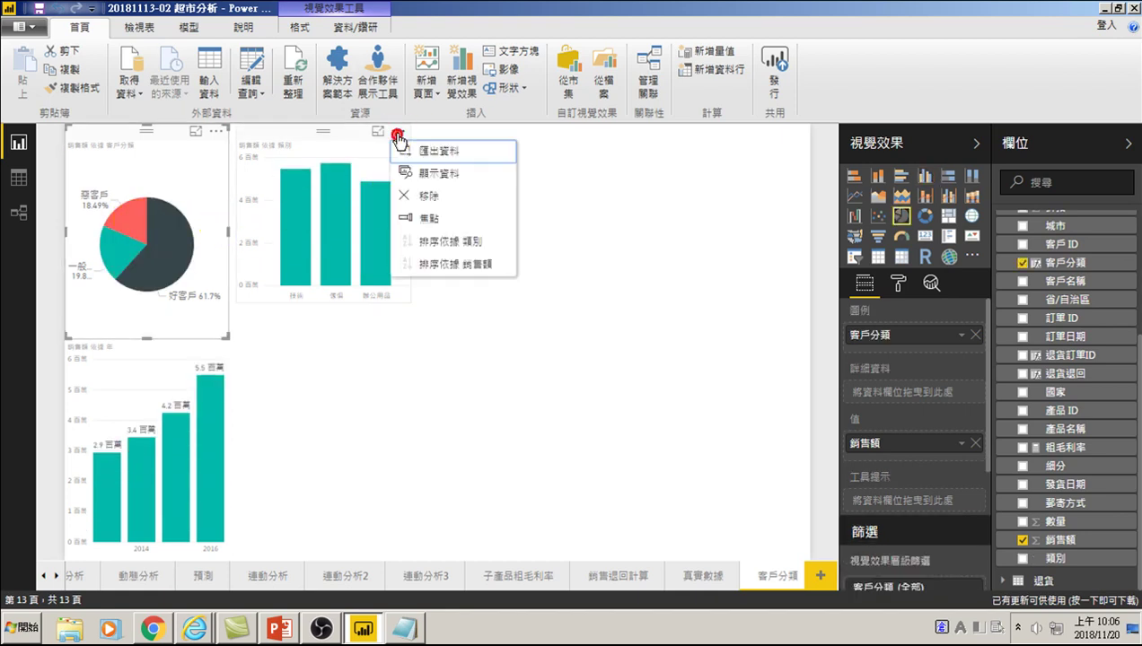
left_click(433, 264)
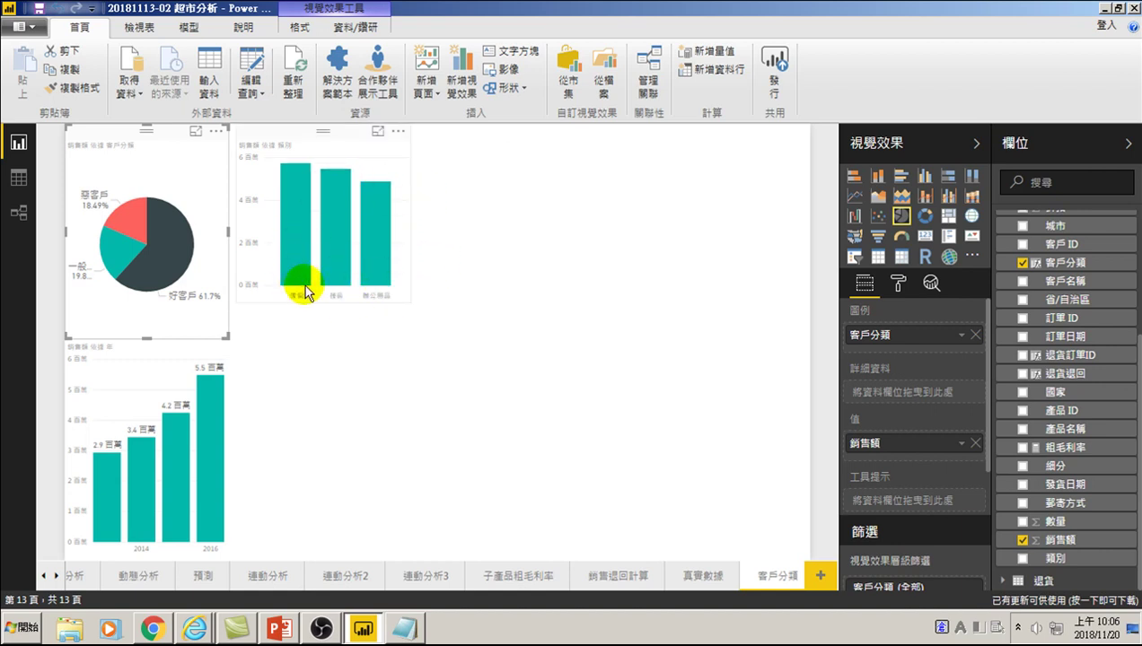
left_click(169, 238)
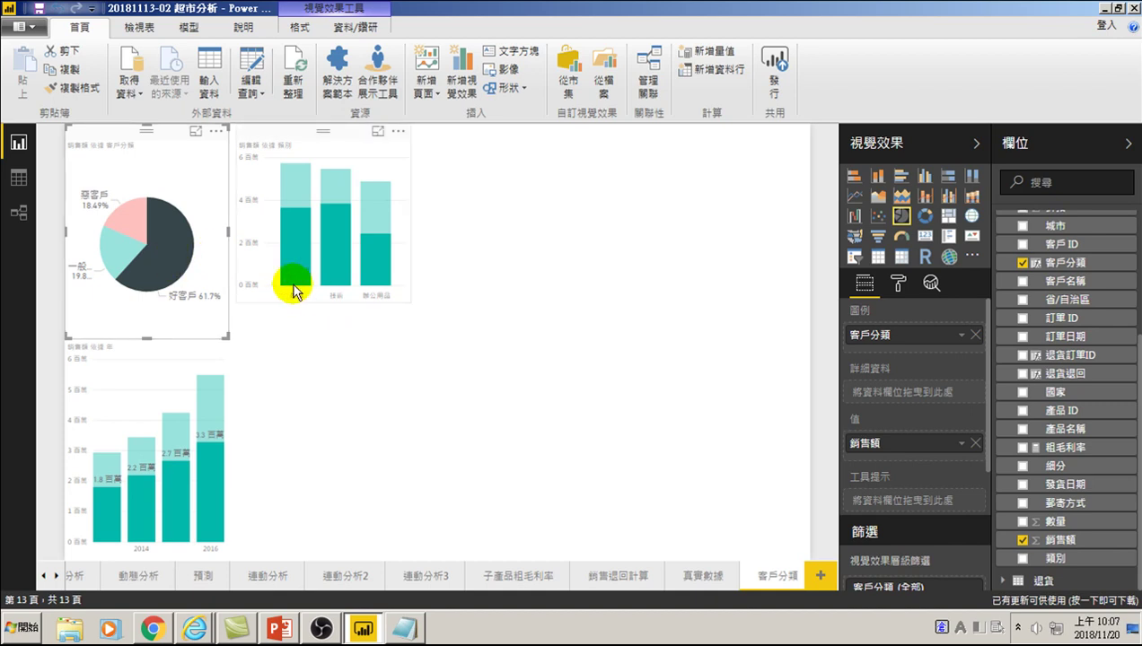
Step: Highlight the 18.49% pie slice so both column charts show its share of sales
left_click(128, 222)
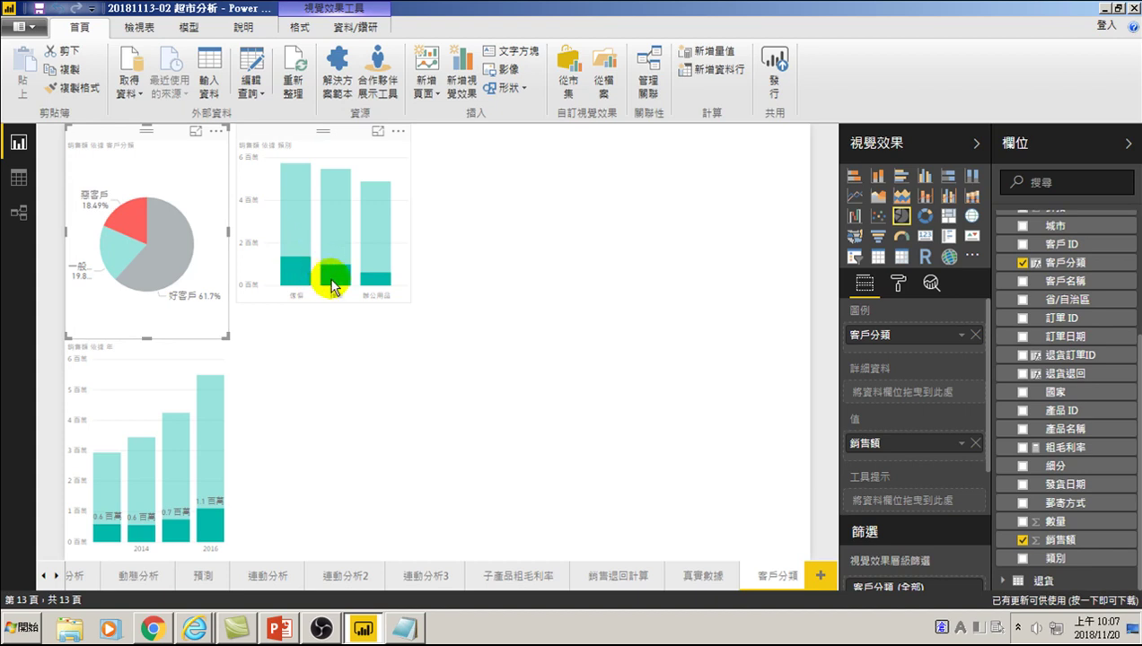
Step: Turn on data labels with larger text on the 類別 column chart, then re-highlight the 18.49% slice
left_click(898, 284)
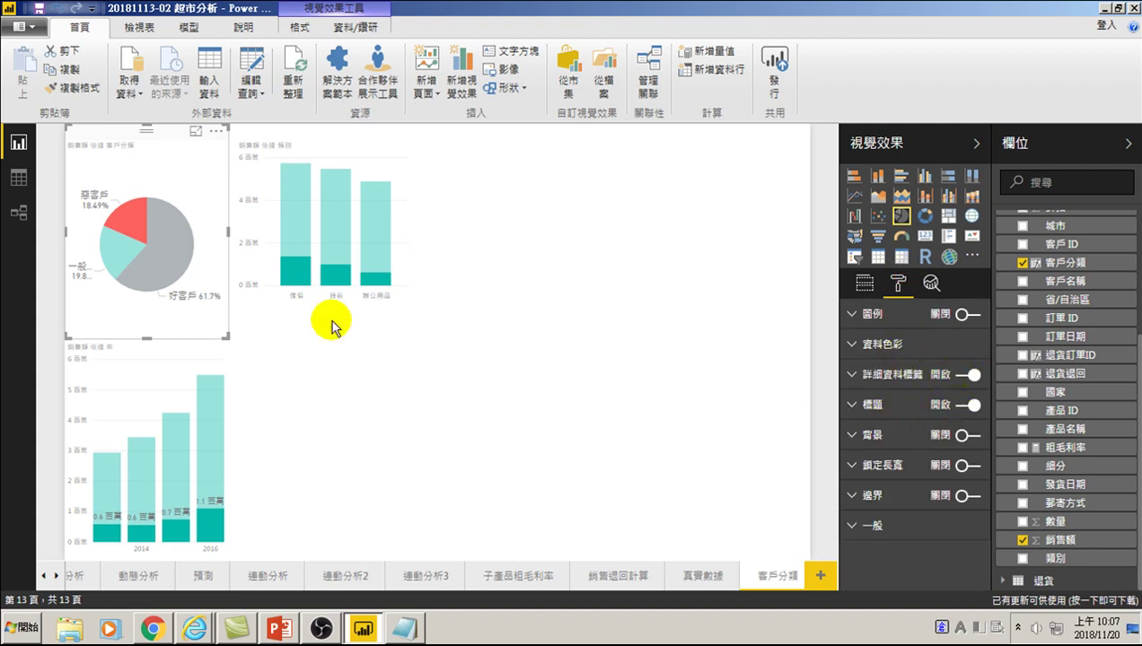
left_click(332, 161)
left_click(963, 437)
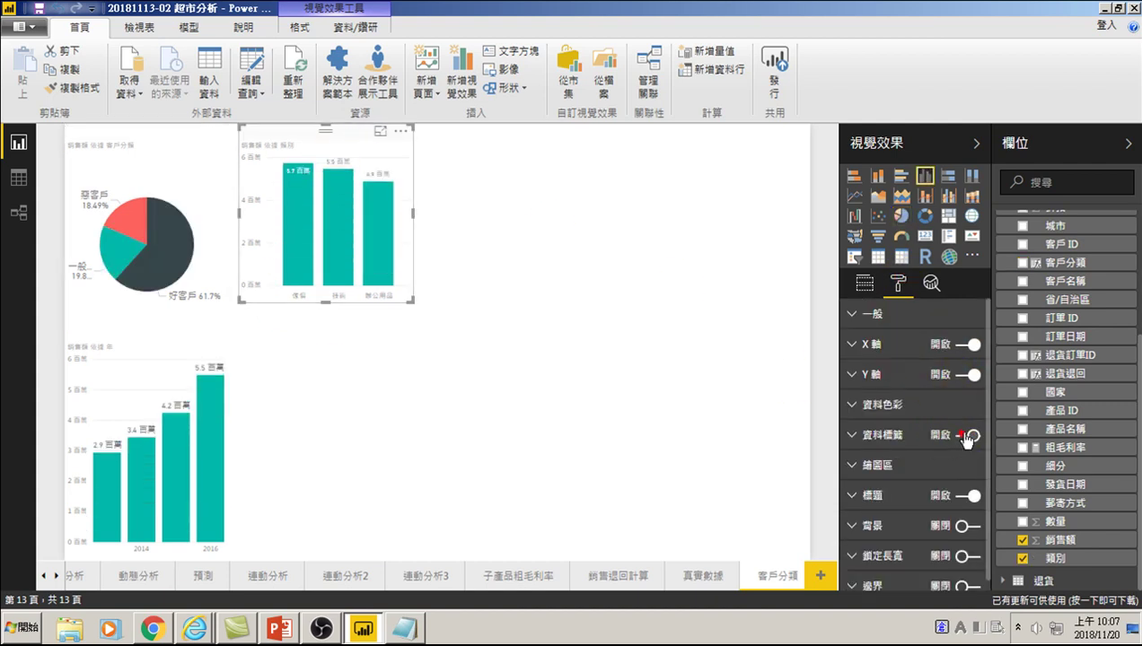
left_click(882, 437)
scroll(939, 517, "down", 3)
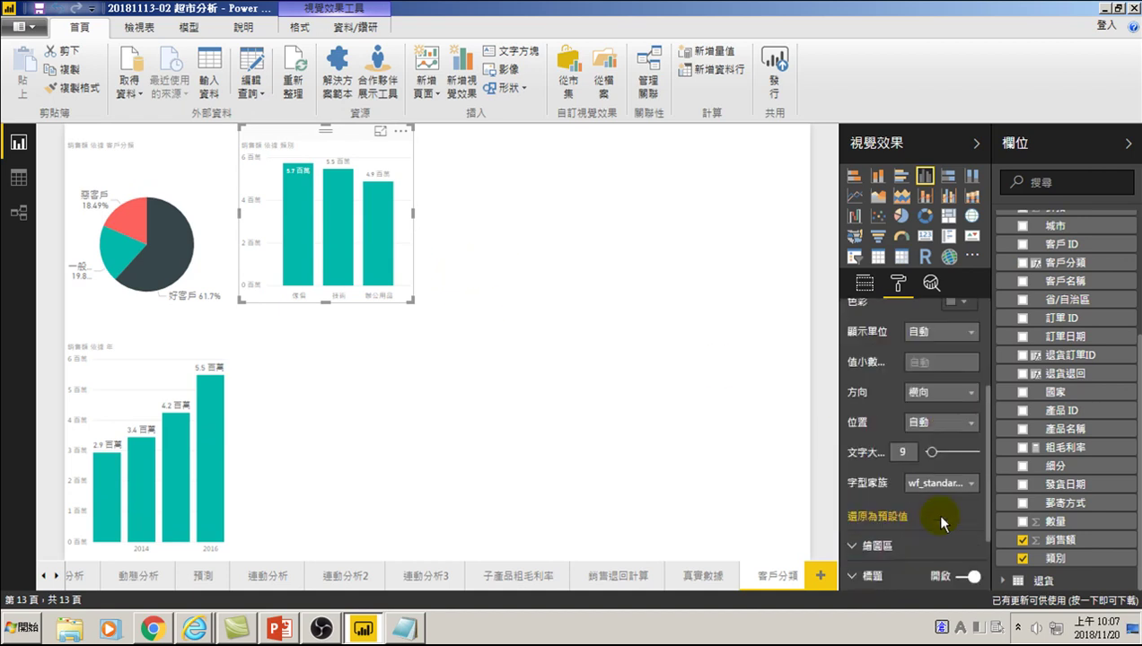
left_click_drag(932, 448, 938, 450)
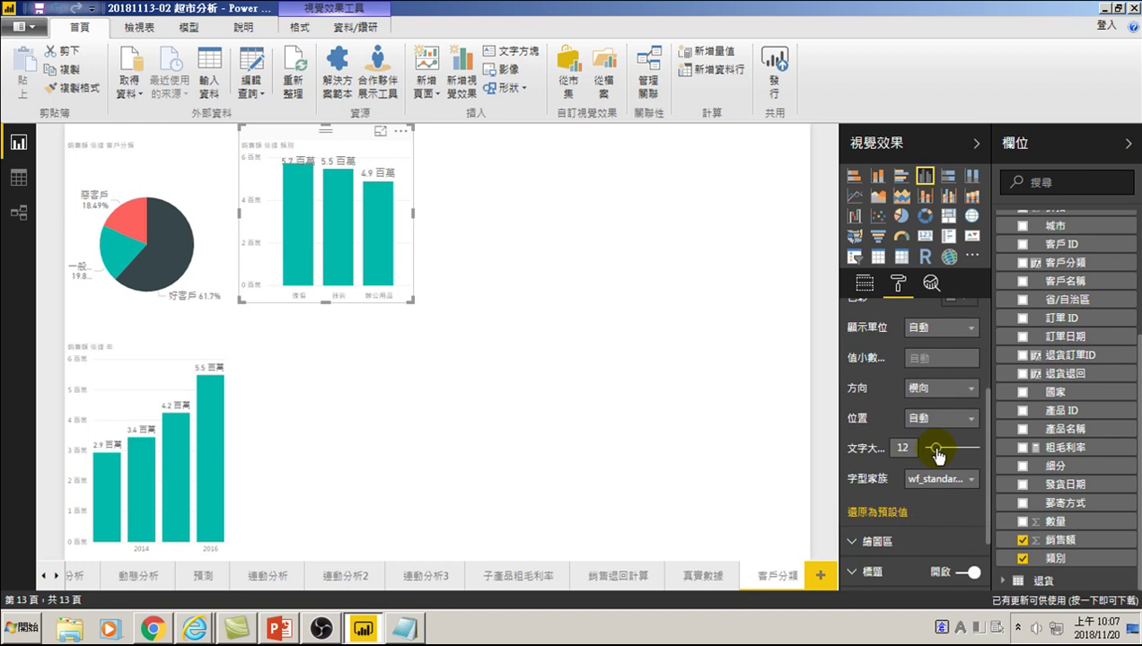
left_click(137, 225)
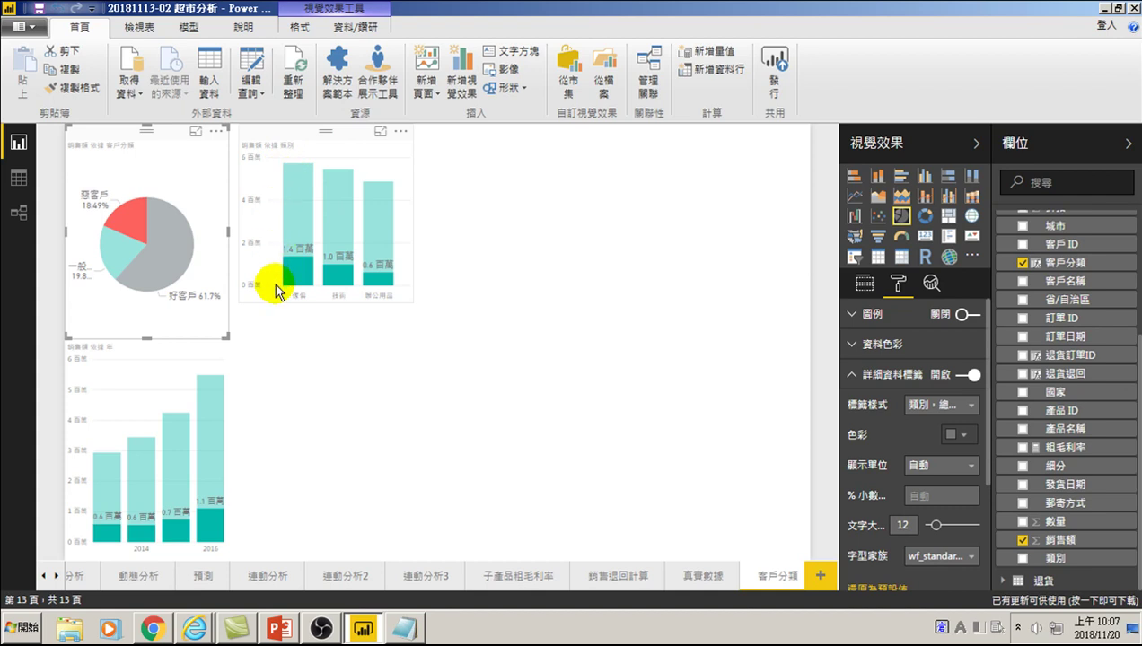
left_click(302, 296)
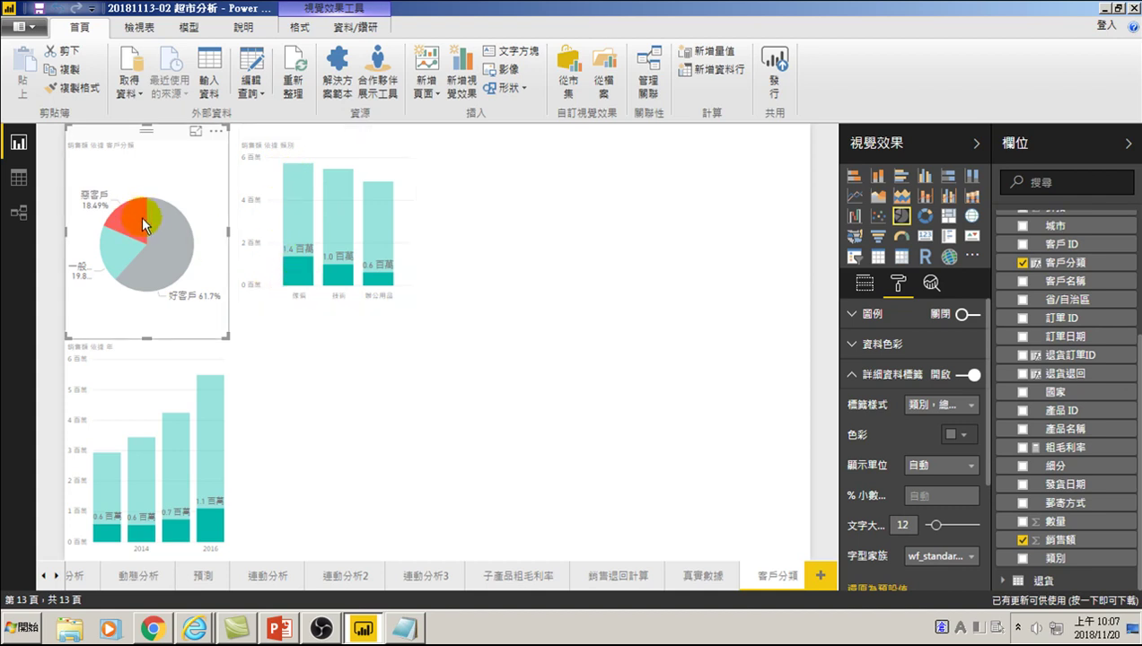
left_click(307, 279)
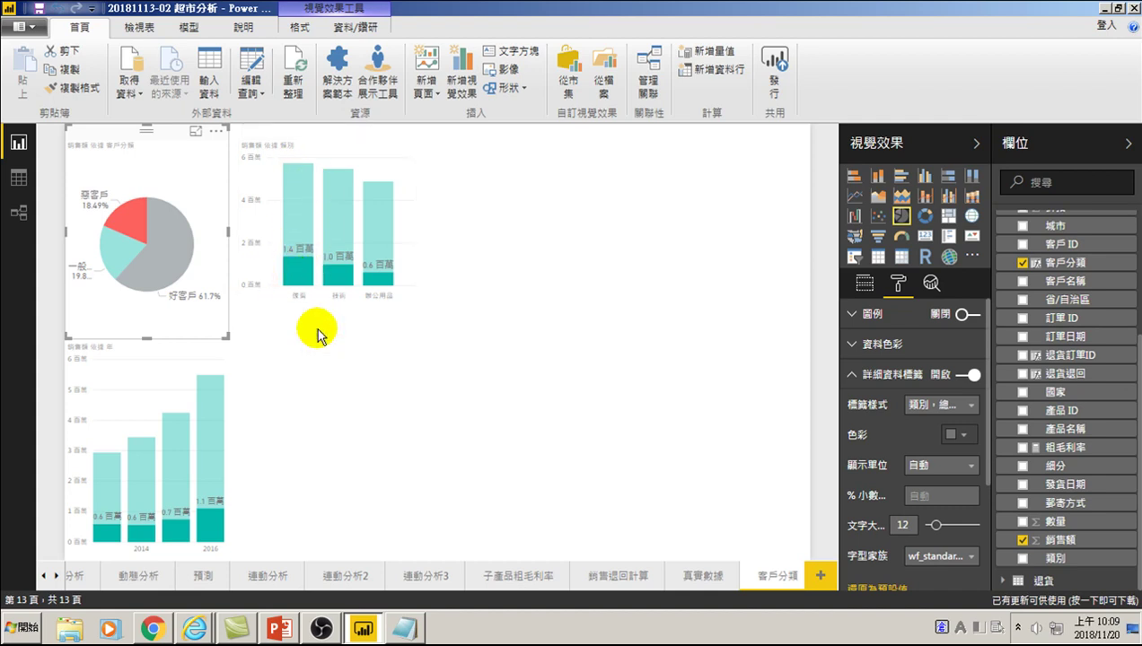
Step: Test cross-highlighting by selecting the 好客戶 and then the 壞客戶 pie slices
left_click(338, 347)
left_click(449, 204)
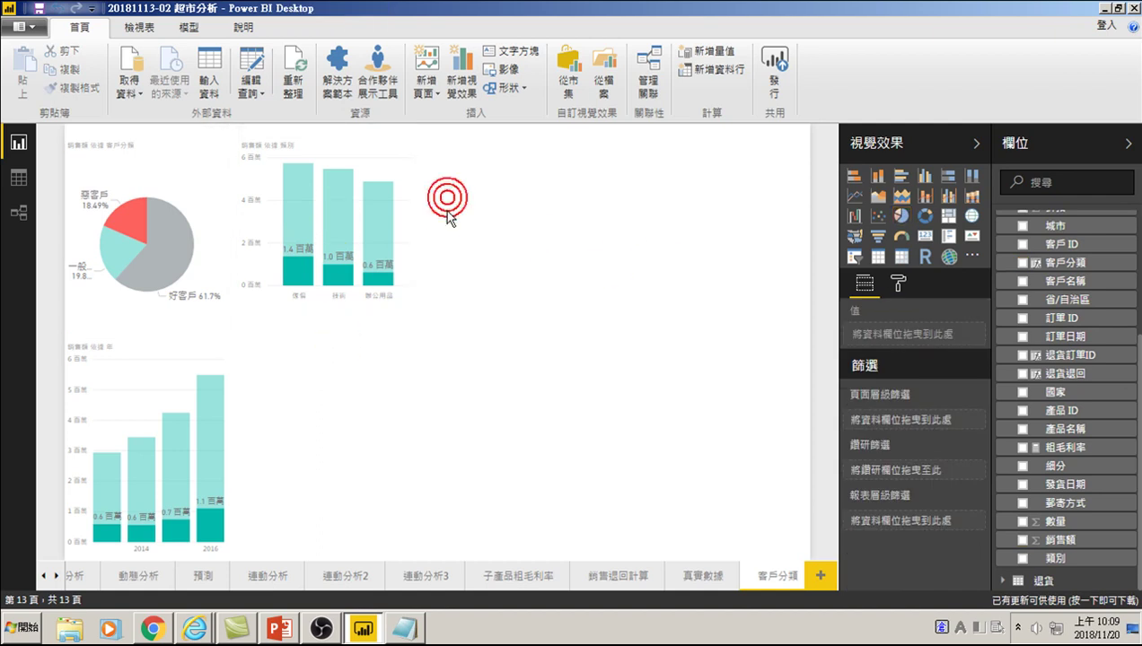
left_click(121, 219)
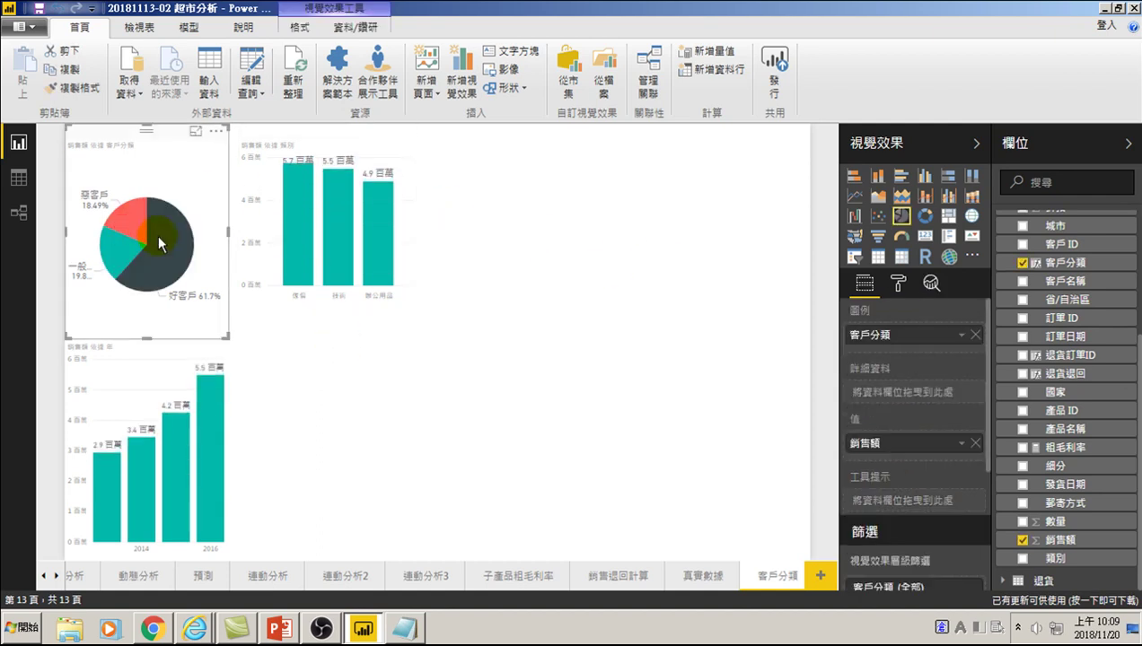
left_click(167, 268)
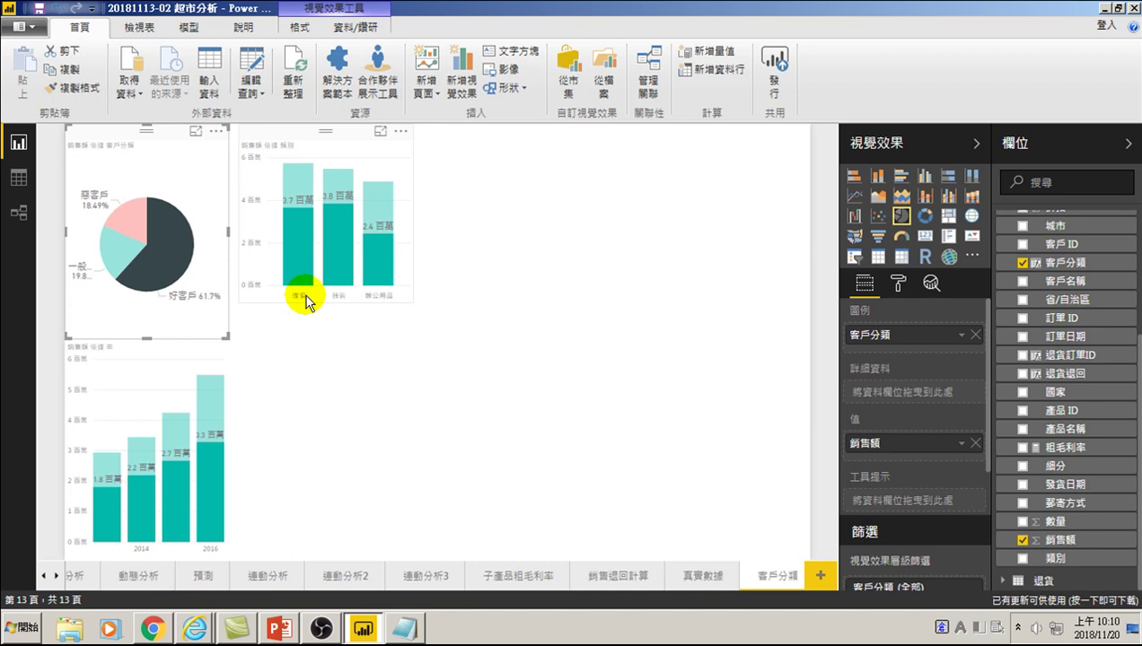
left_click(133, 224)
left_click(133, 225)
left_click(132, 225)
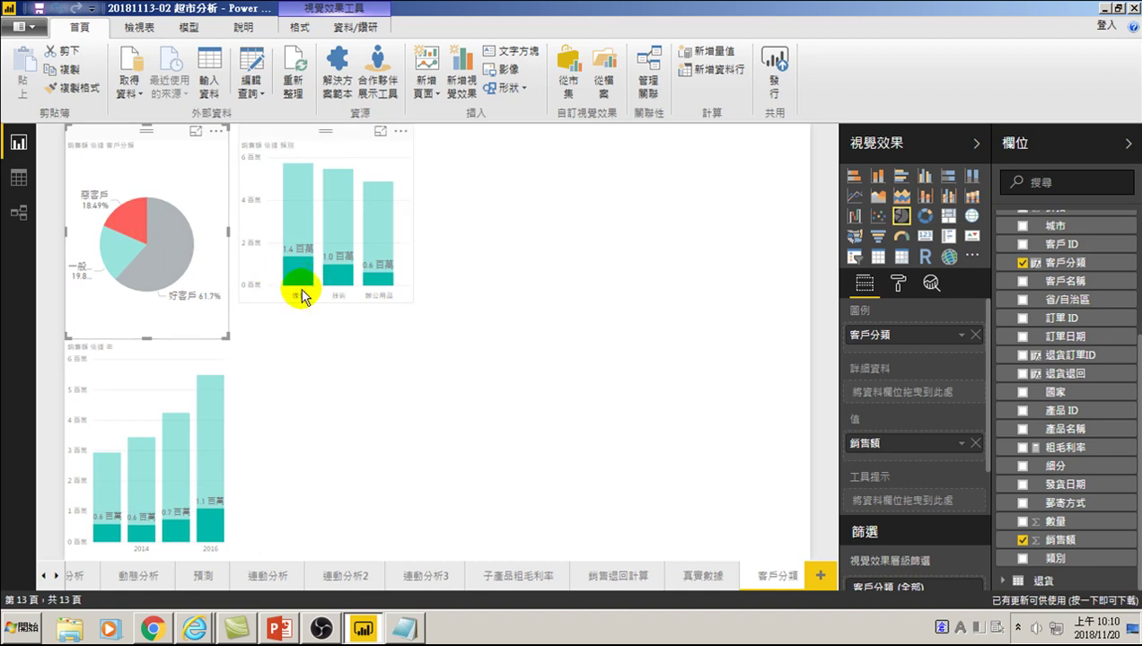
mouse_move(297, 270)
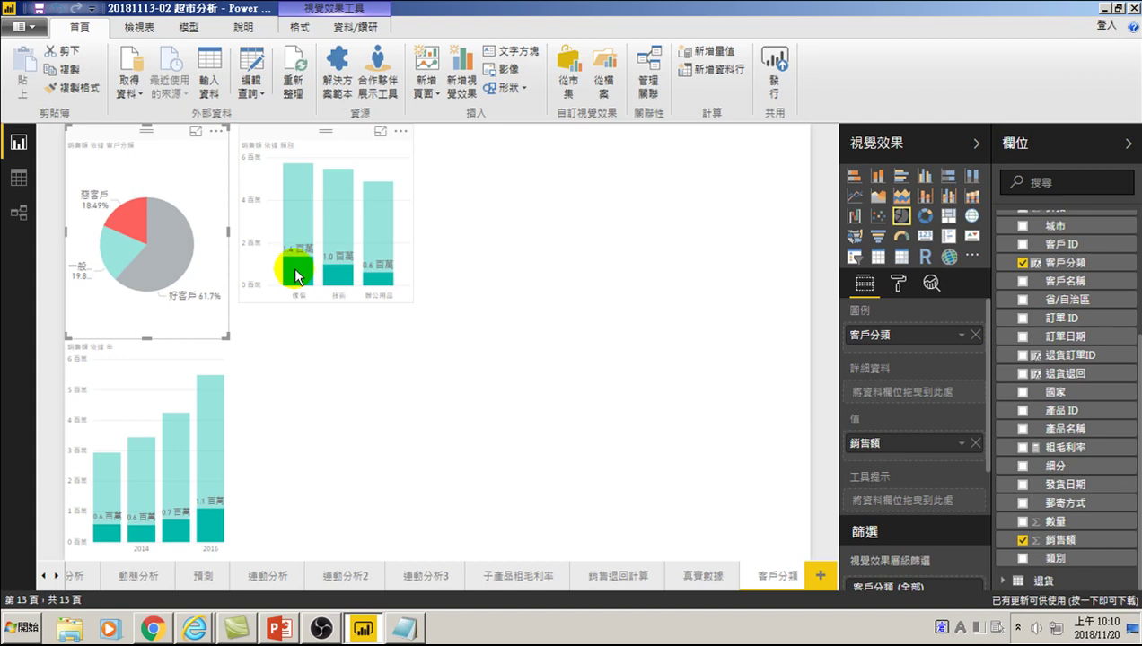
Step: Highlight a category bar, clear the selection, and add a new empty column chart
left_click(301, 225)
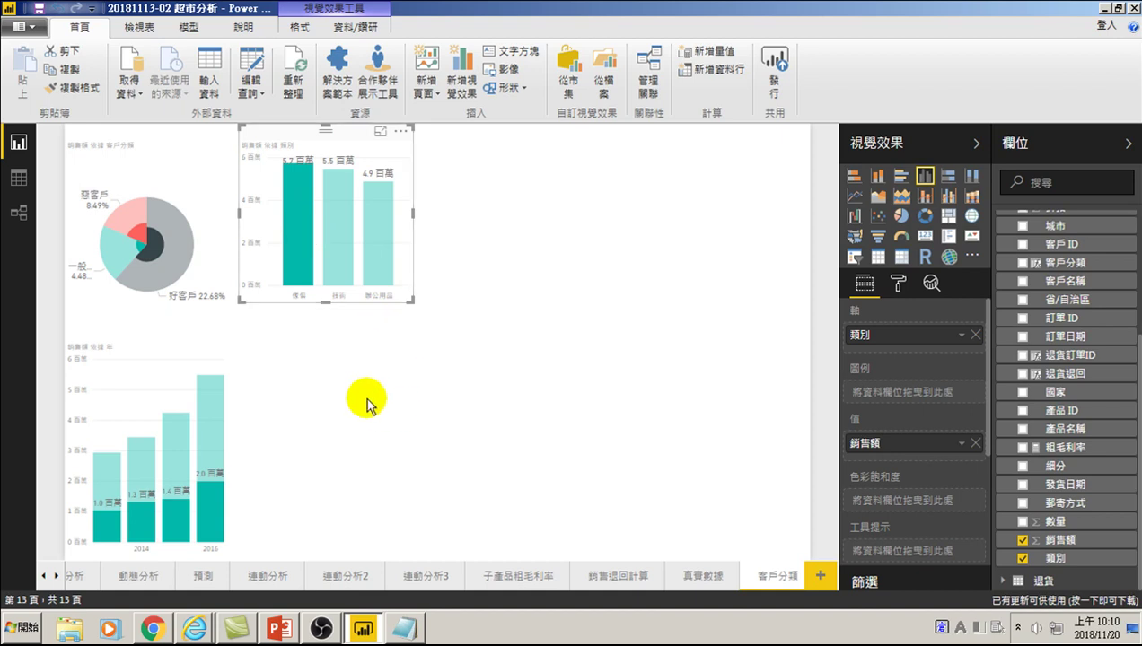
left_click(346, 359)
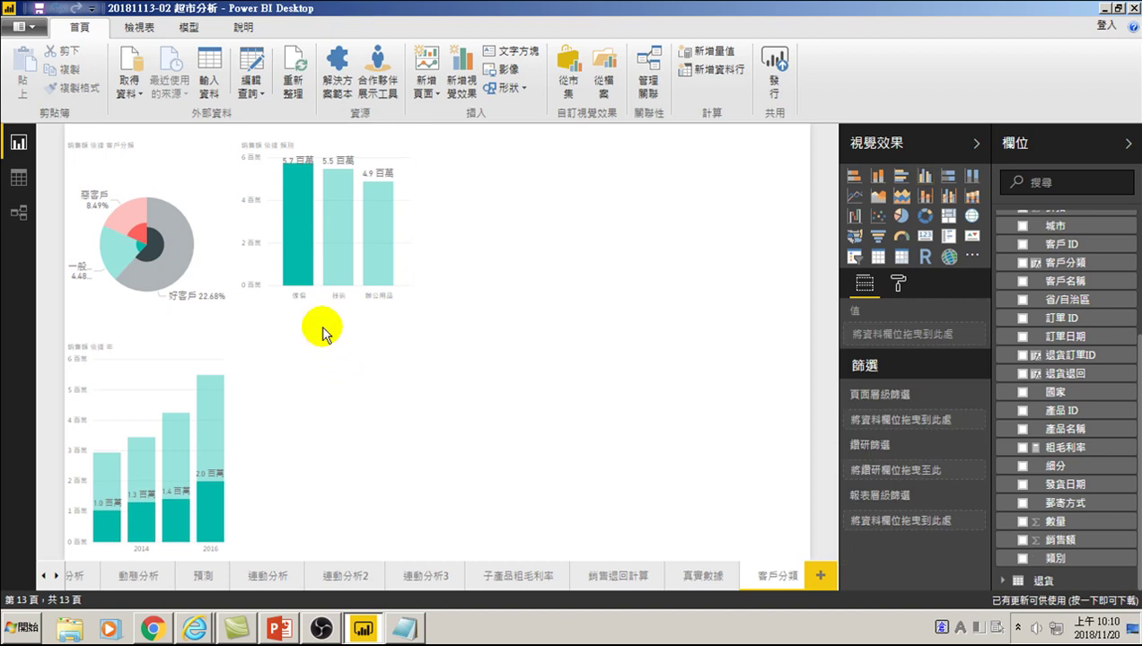
left_click(309, 263)
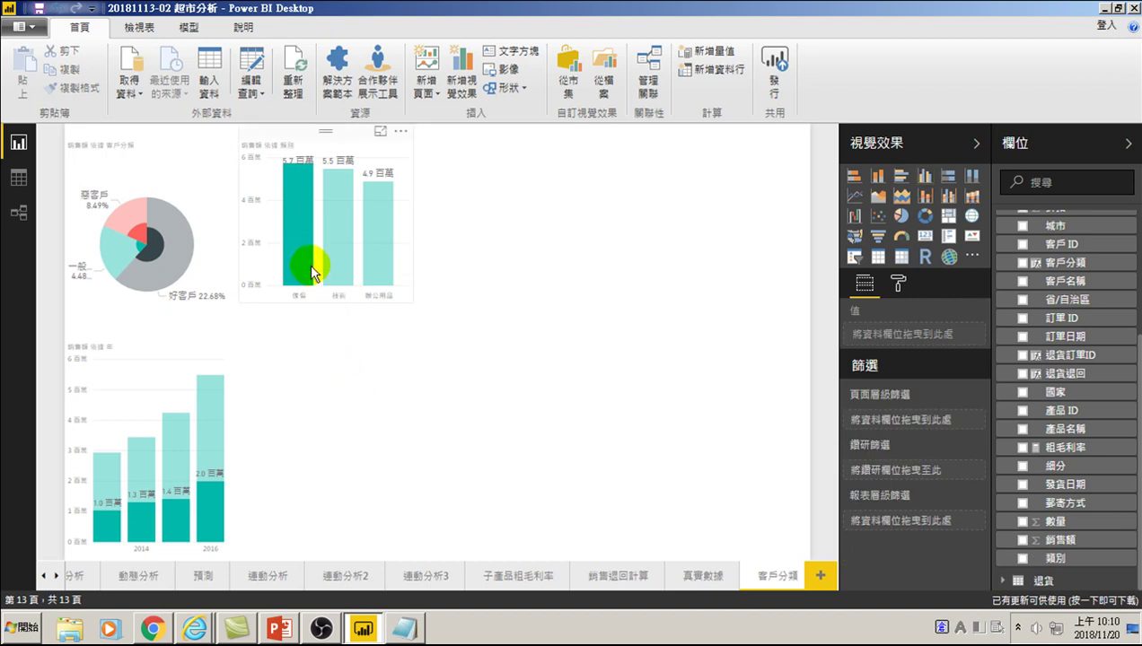
left_click(303, 342)
scroll(1073, 328, "up", 3)
scroll(1069, 325, "up", 2)
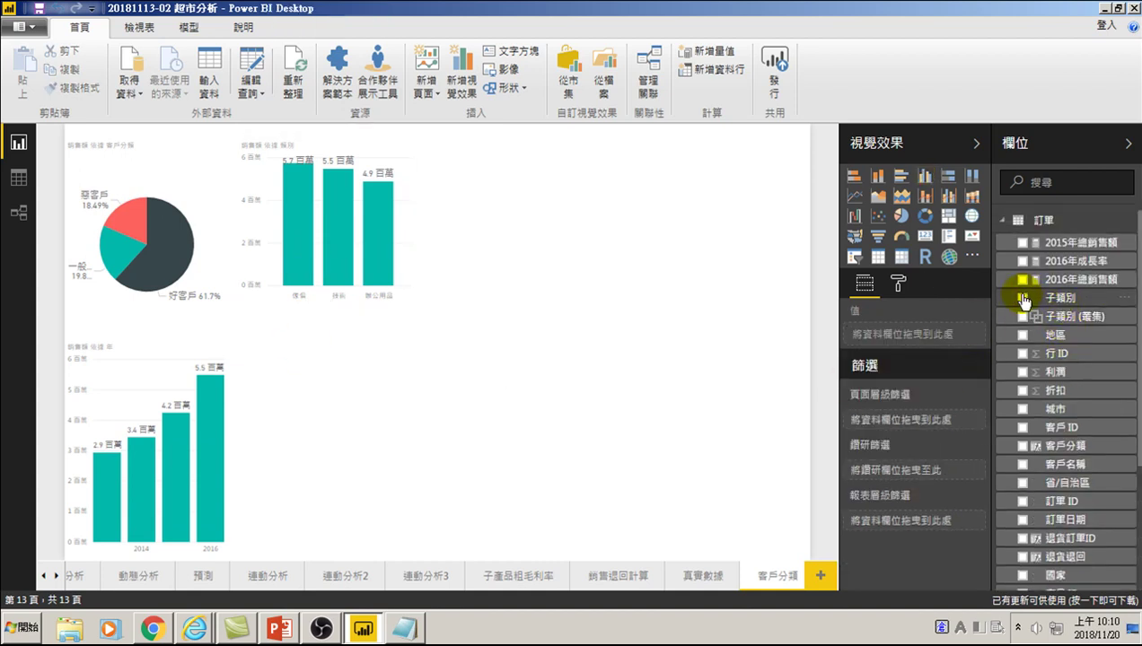
left_click(924, 176)
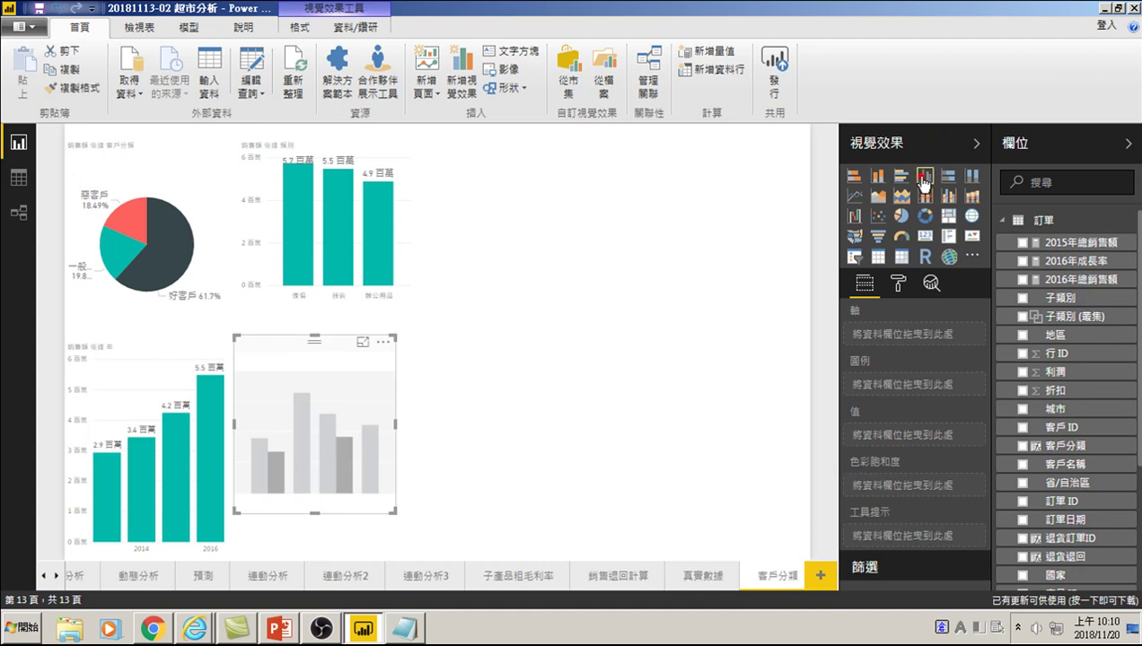
Step: Plot 銷售額 by 子類別 in the new column chart and enlarge it
left_click(1022, 298)
scroll(1002, 440, "down", 2)
scroll(1010, 503, "down", 3)
left_click(1022, 539)
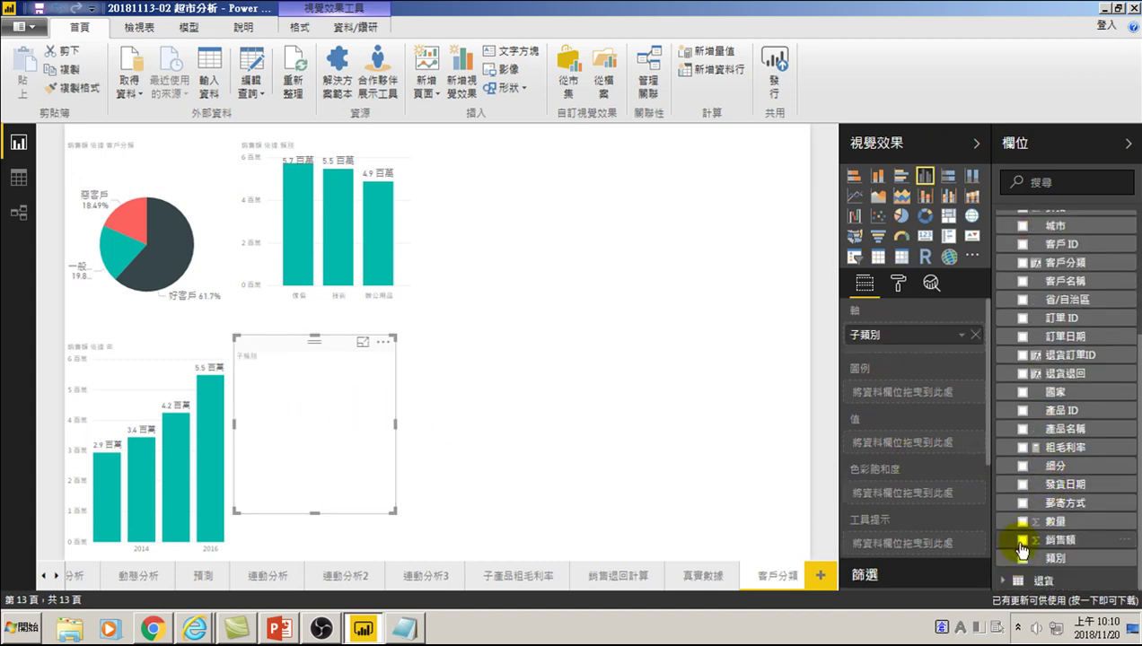
left_click_drag(392, 512, 461, 557)
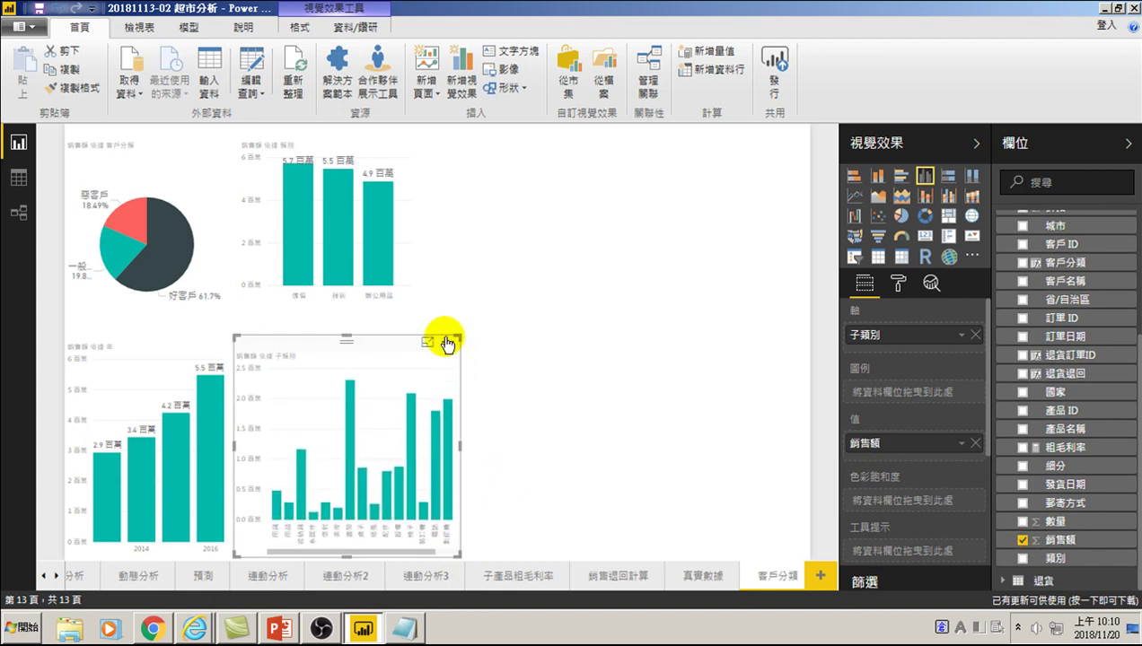
Step: Sort the 子類別 bars by 銷售額 and fit the chart beneath the category chart
left_click(447, 342)
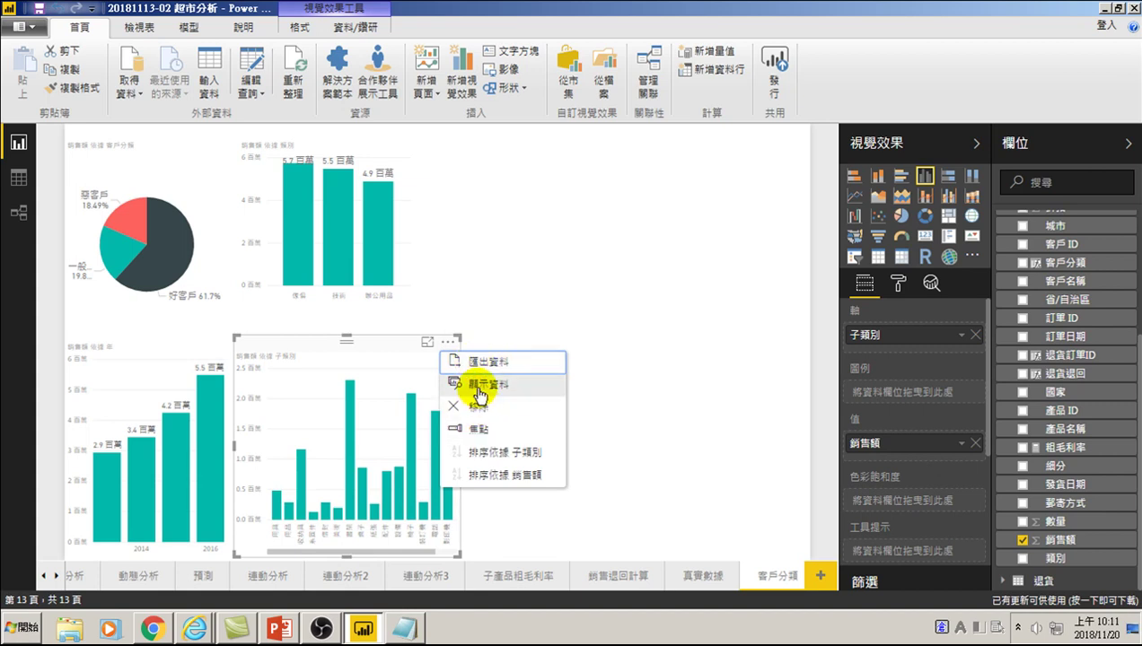
left_click(453, 342)
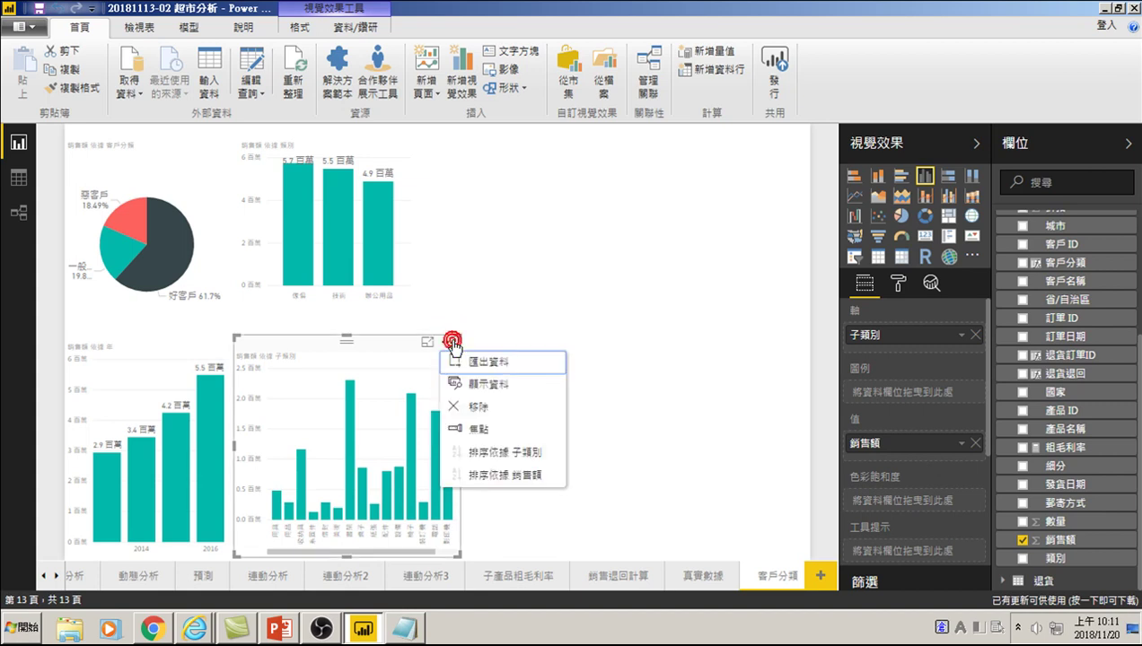
left_click(503, 475)
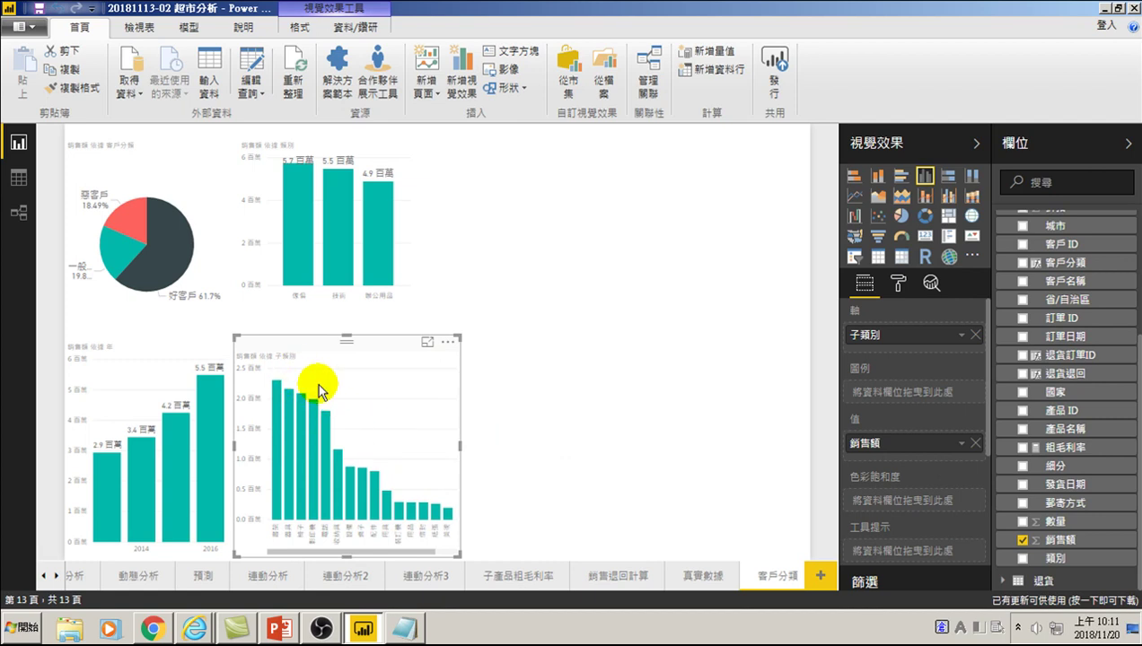
mouse_move(298, 343)
left_mouse_down()
mouse_move(325, 324)
mouse_move(307, 321)
left_mouse_up()
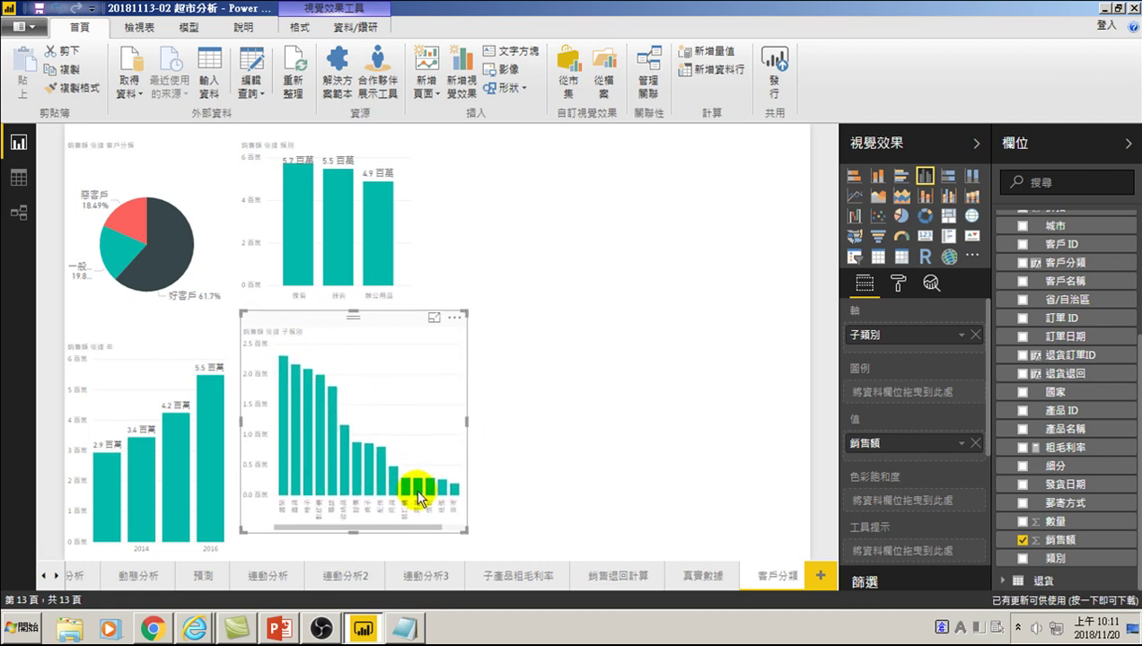
left_click_drag(463, 530, 455, 545)
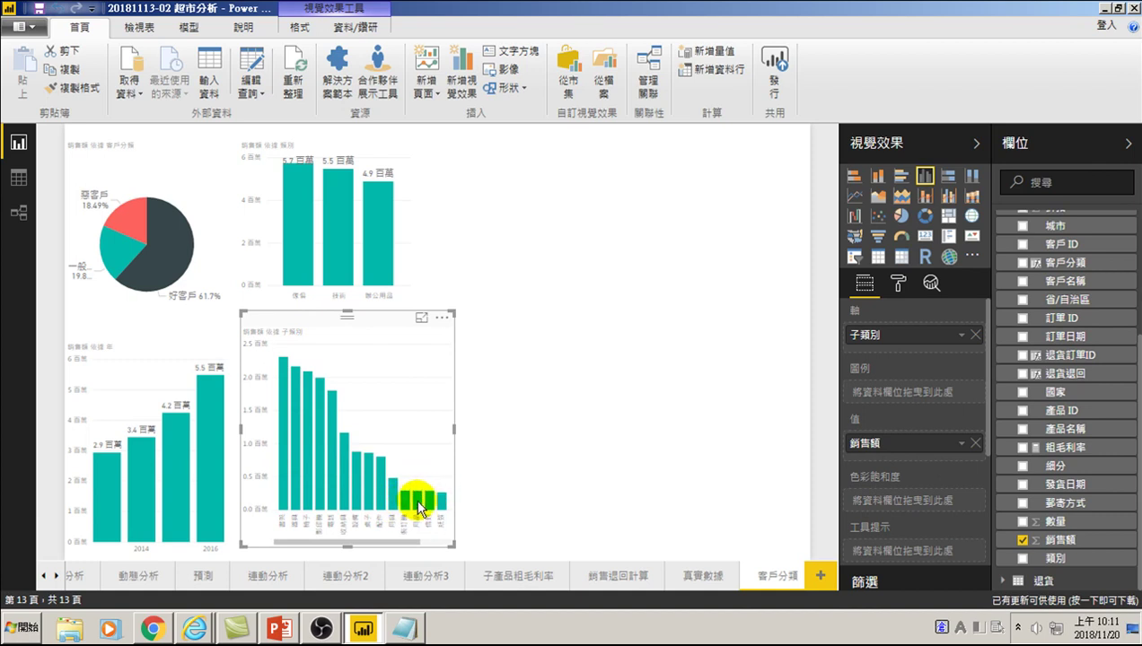
Step: Compare highlights on the 好客戶 slice, a category bar and 壞客戶, ending on the 壞客戶 slice
left_click(168, 247)
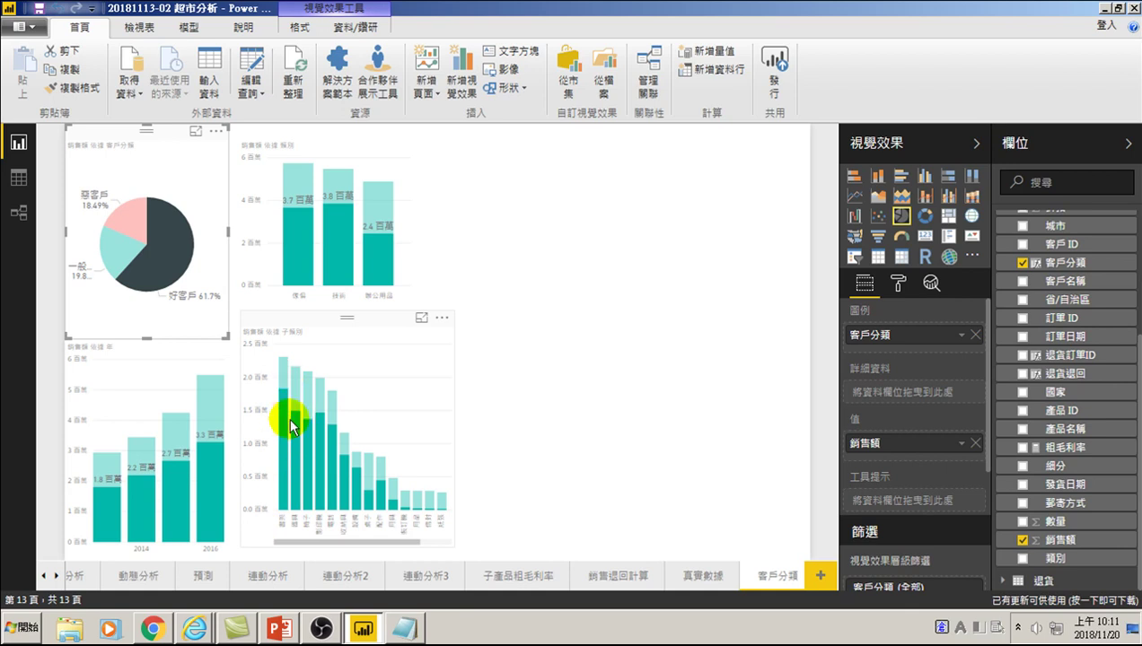
mouse_move(347, 431)
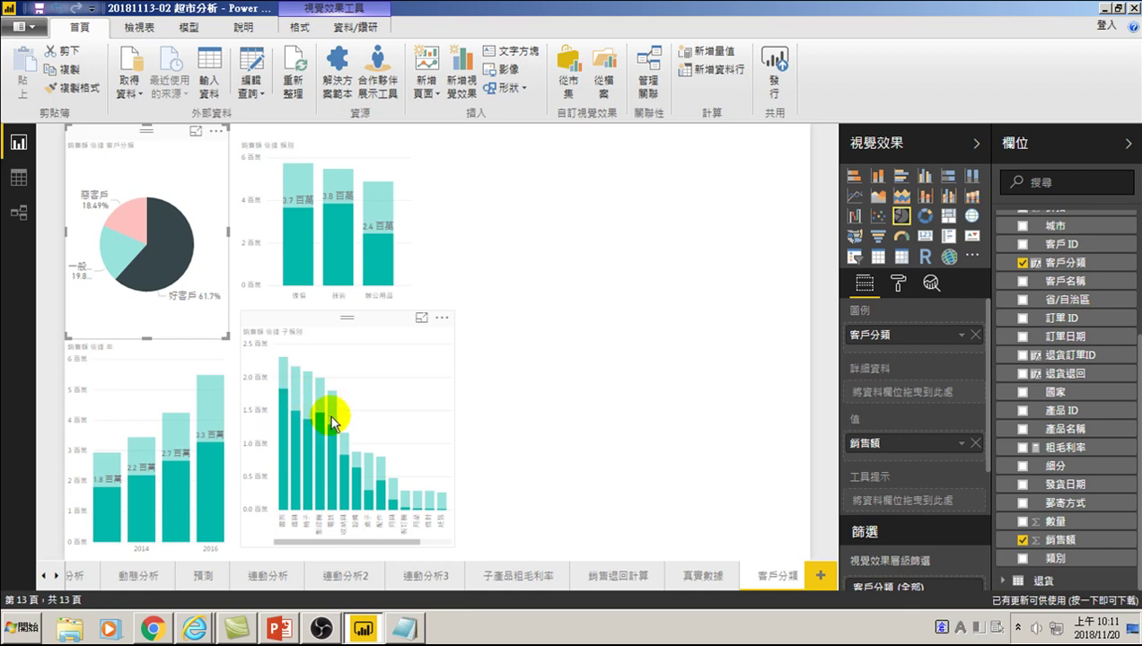
left_click(332, 417)
left_click(134, 226)
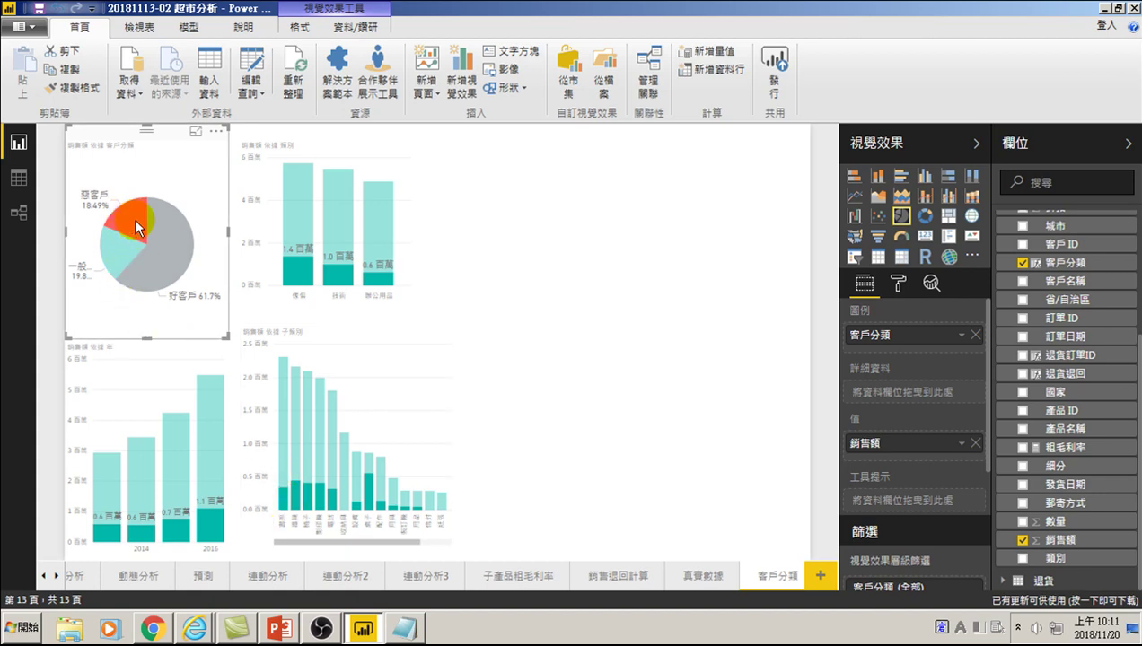
left_click(168, 241)
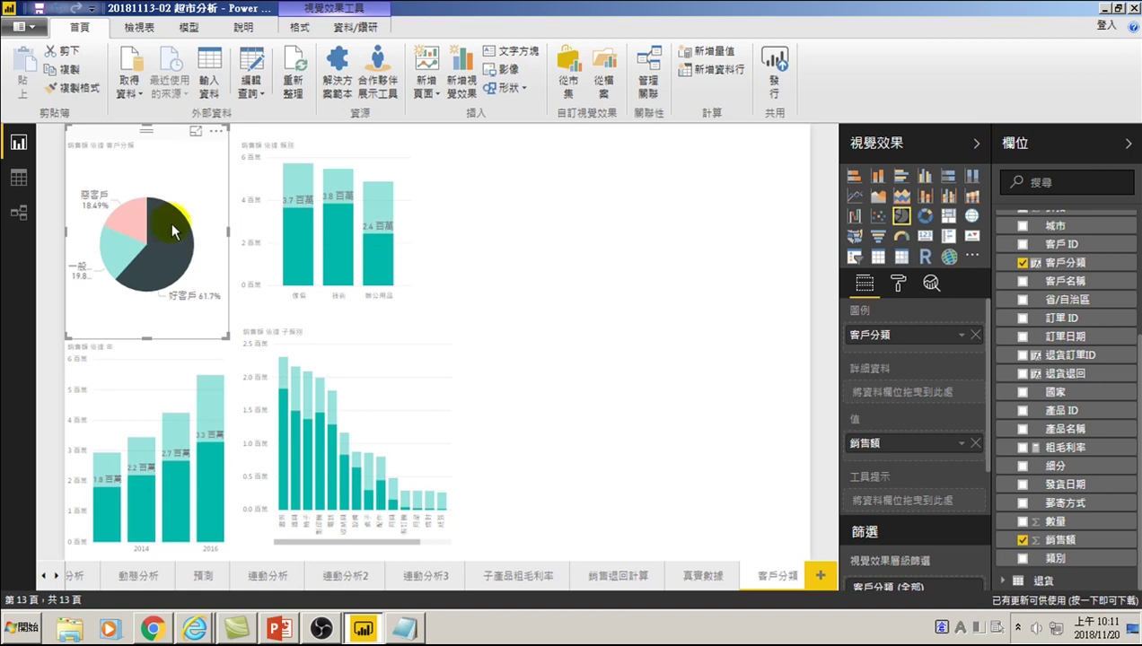
mouse_move(346, 431)
left_click(125, 211)
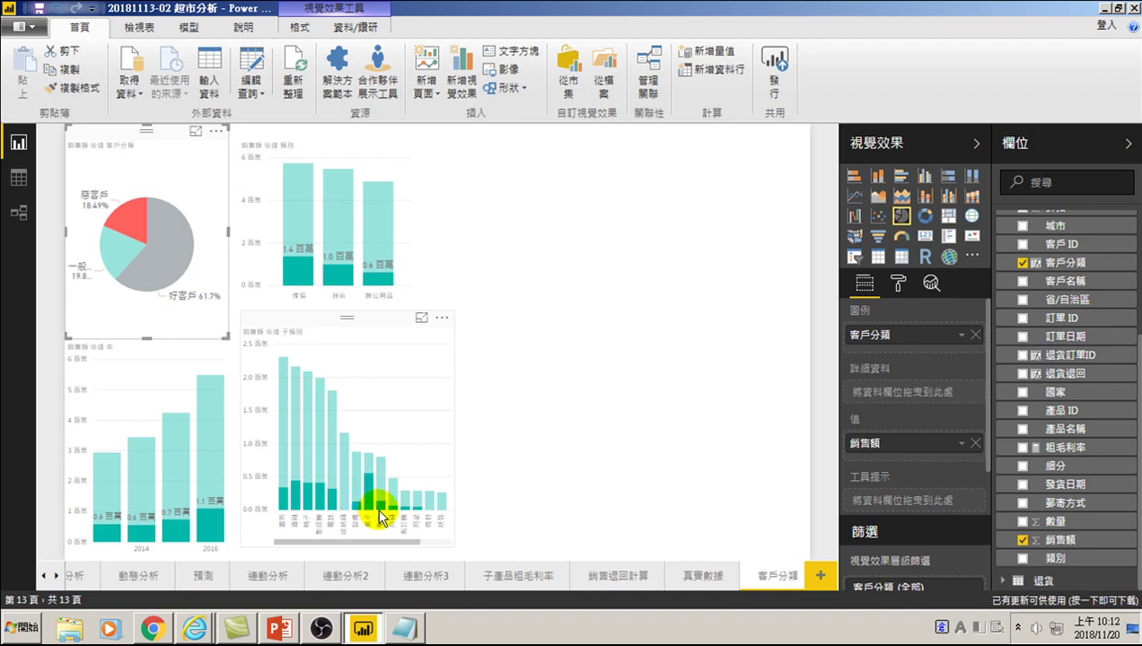
left_click(171, 247)
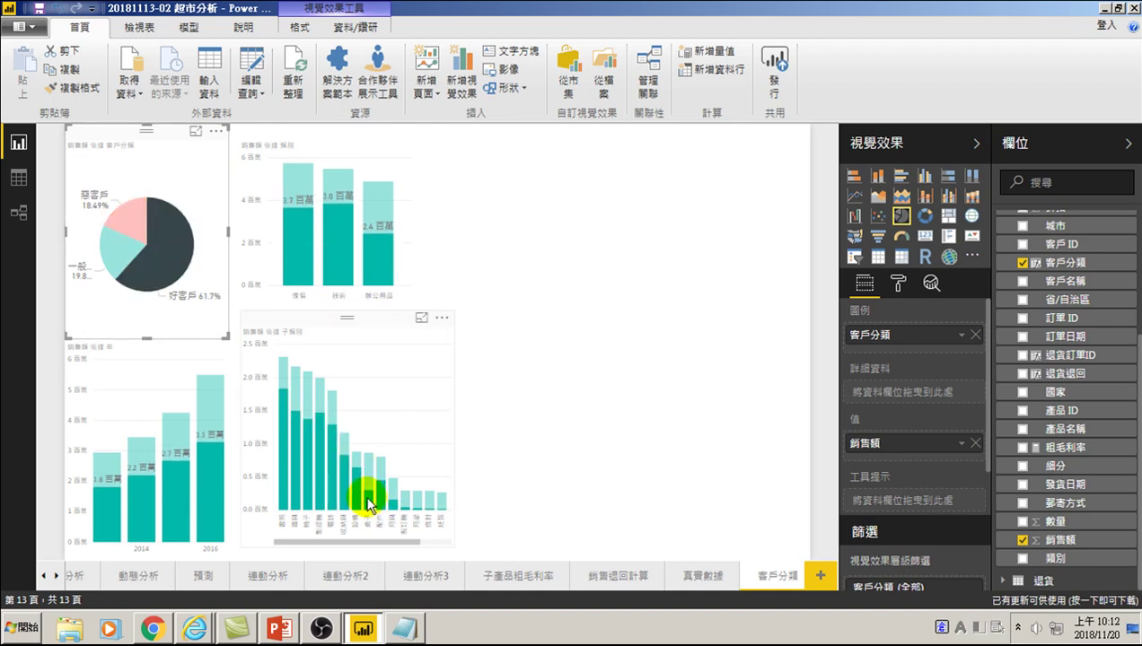
left_click(117, 251)
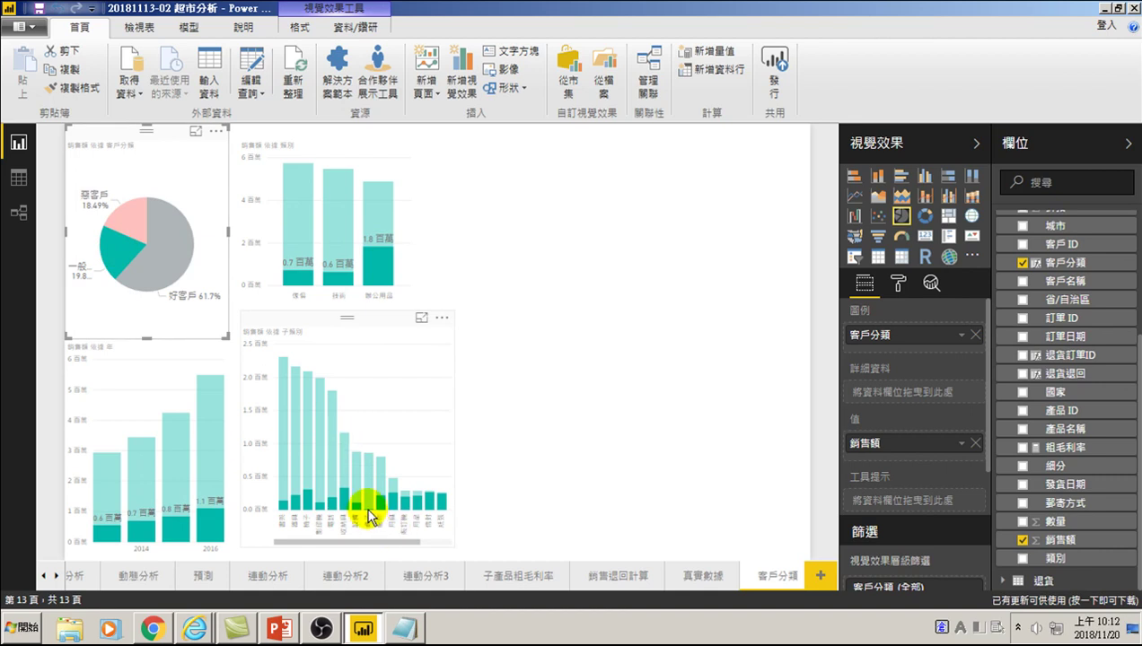
mouse_move(348, 490)
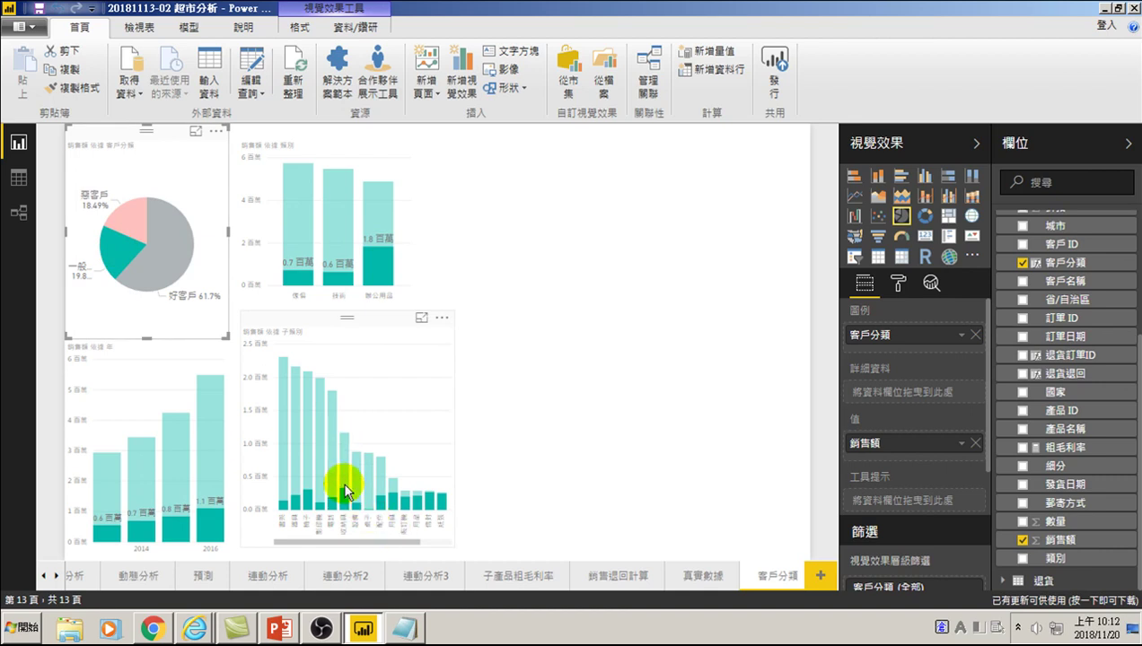
left_click(124, 215)
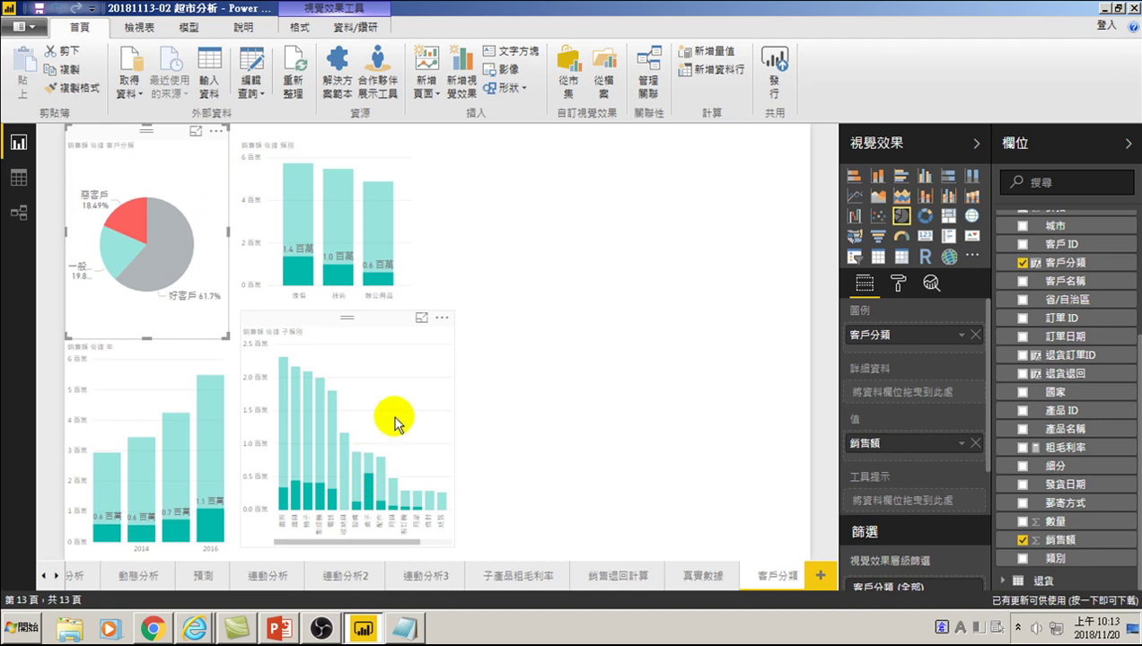
left_click(561, 334)
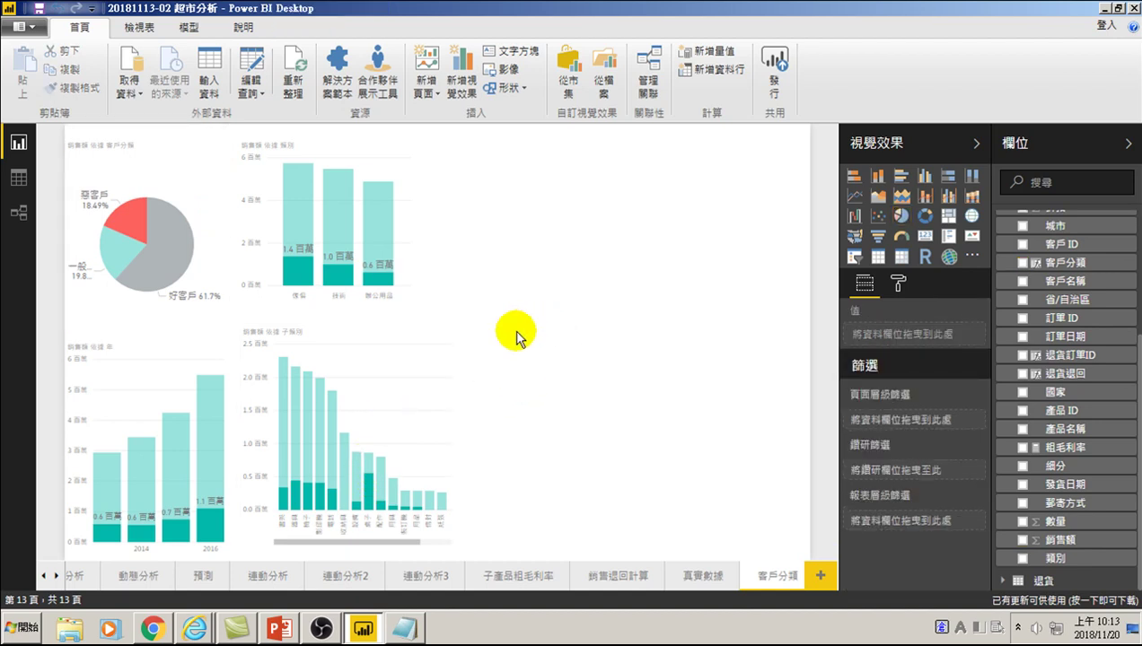
mouse_move(146, 238)
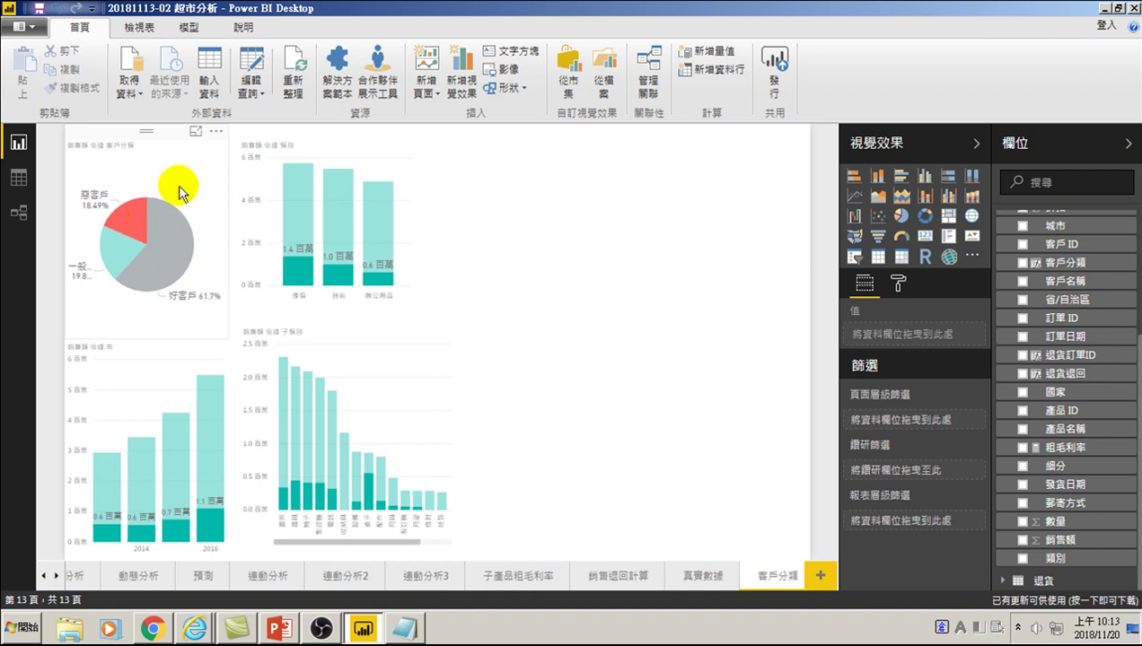
Step: Add a new table visual, enlarged and stretched up to the page's top edge
left_click(528, 237)
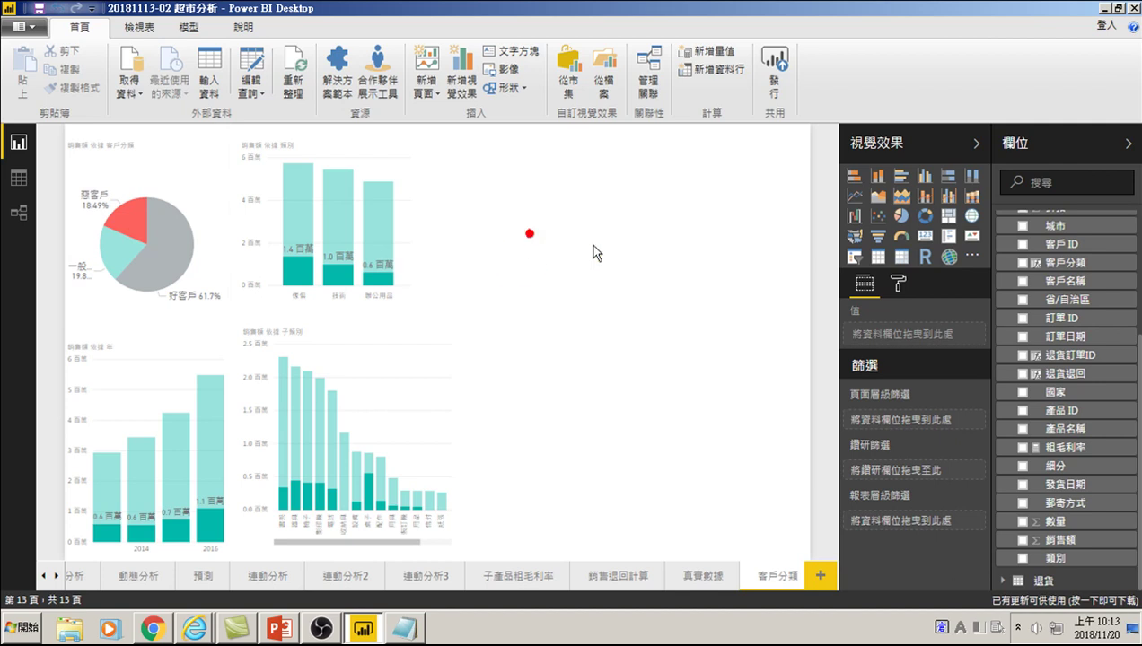
left_click(880, 259)
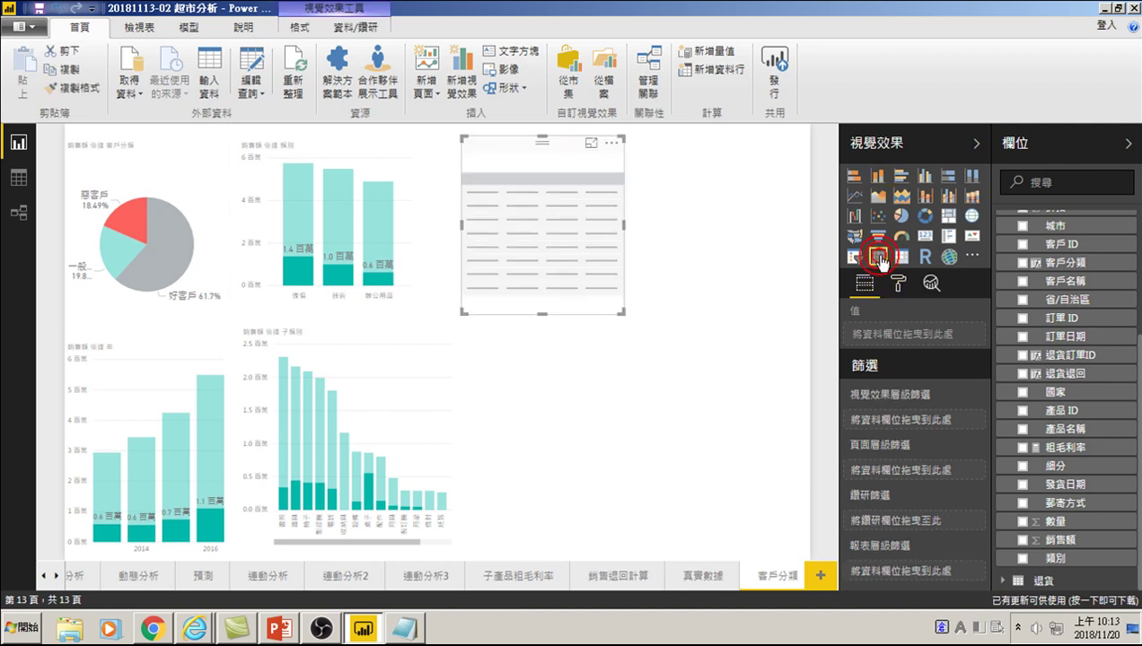
mouse_move(618, 243)
left_mouse_down()
mouse_move(778, 544)
mouse_move(804, 552)
left_mouse_up()
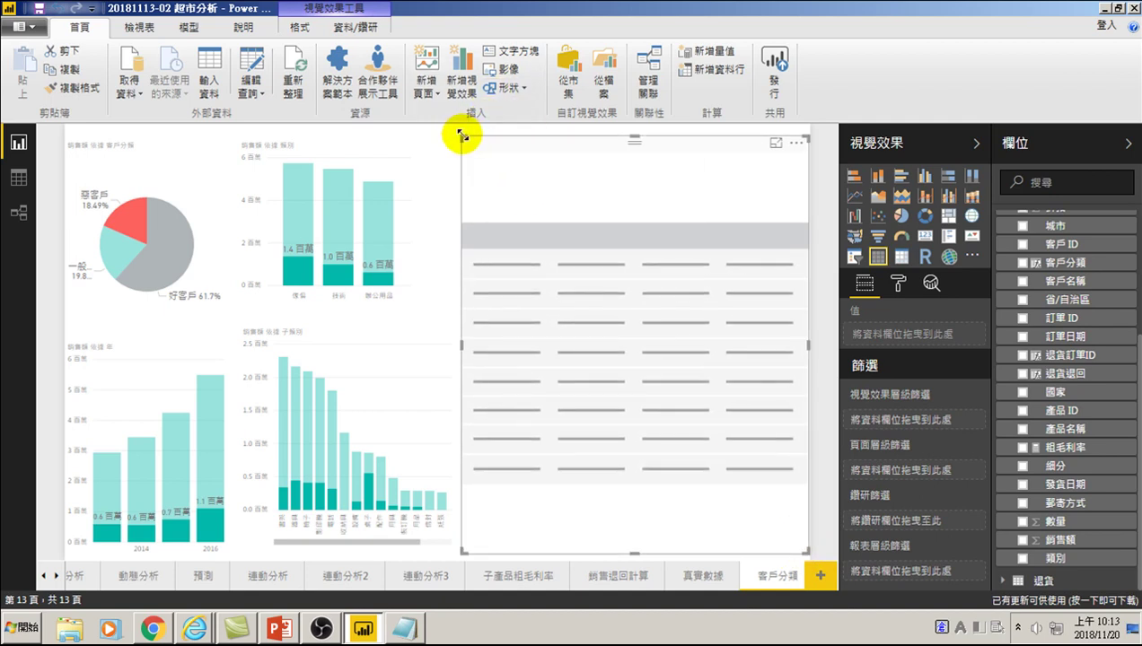
left_click_drag(459, 133, 455, 127)
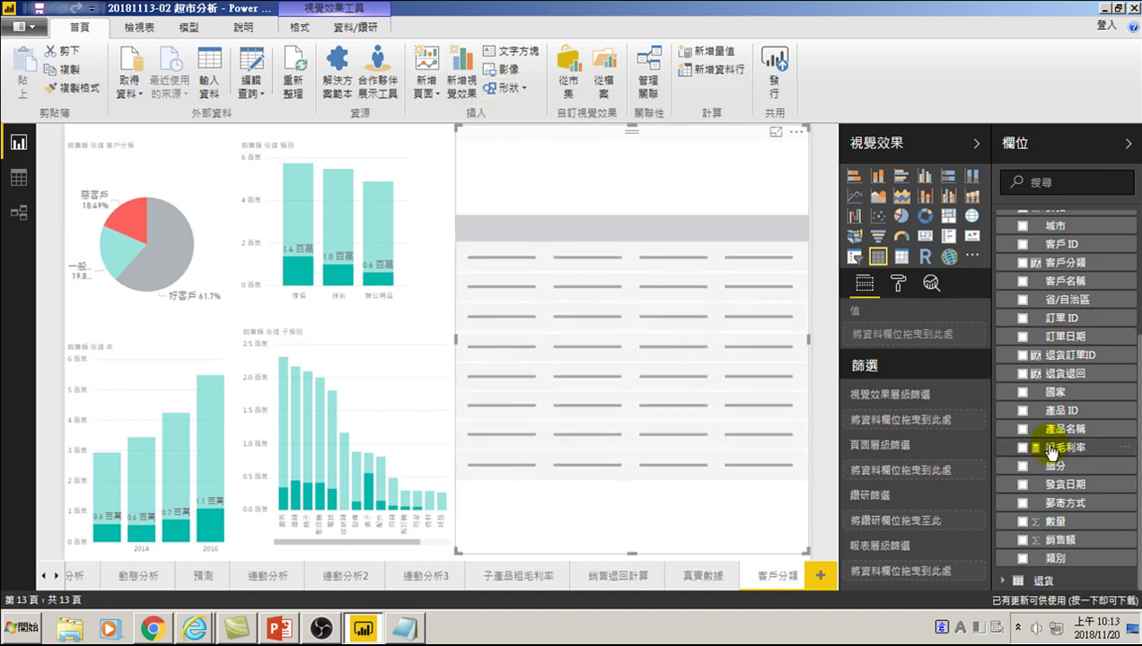
scroll(1055, 431, "up", 3)
scroll(1064, 435, "up", 3)
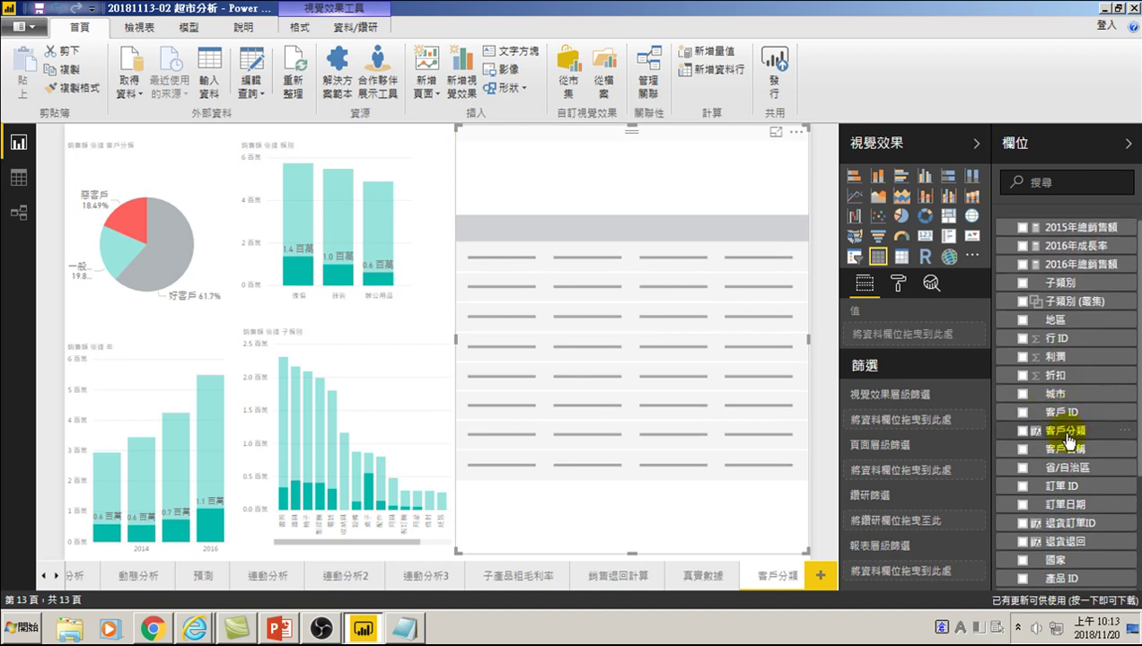
Step: Fill the table with 客戶分類 and 客戶名稱 columns
left_click(1022, 432)
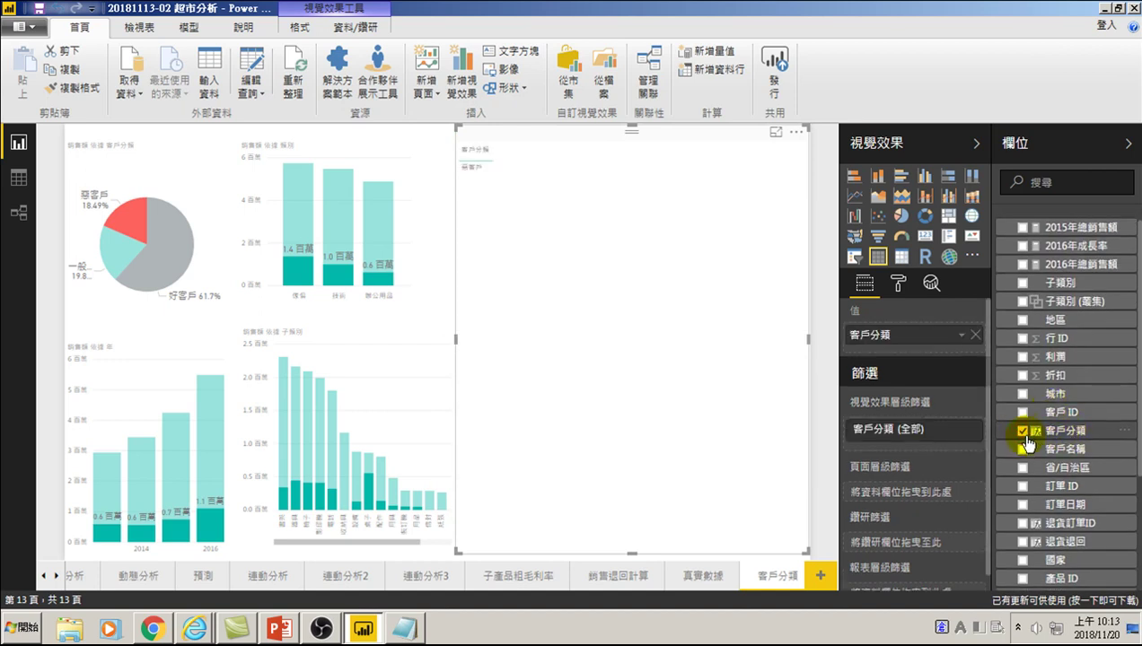
mouse_move(226, 176)
mouse_move(631, 341)
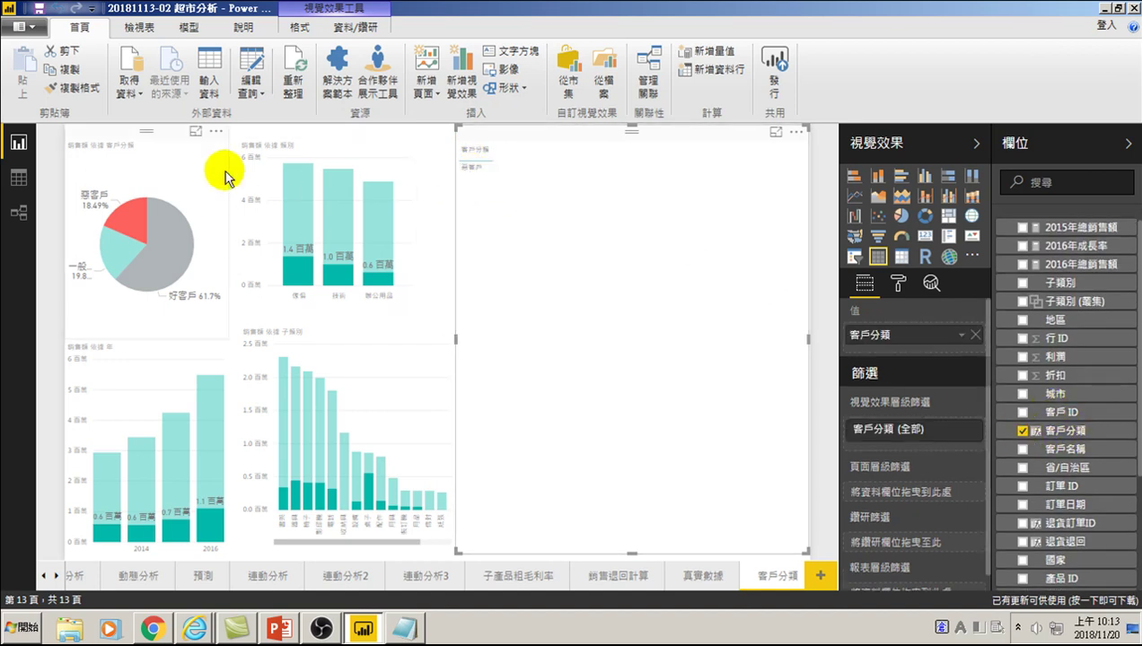
left_click(130, 220)
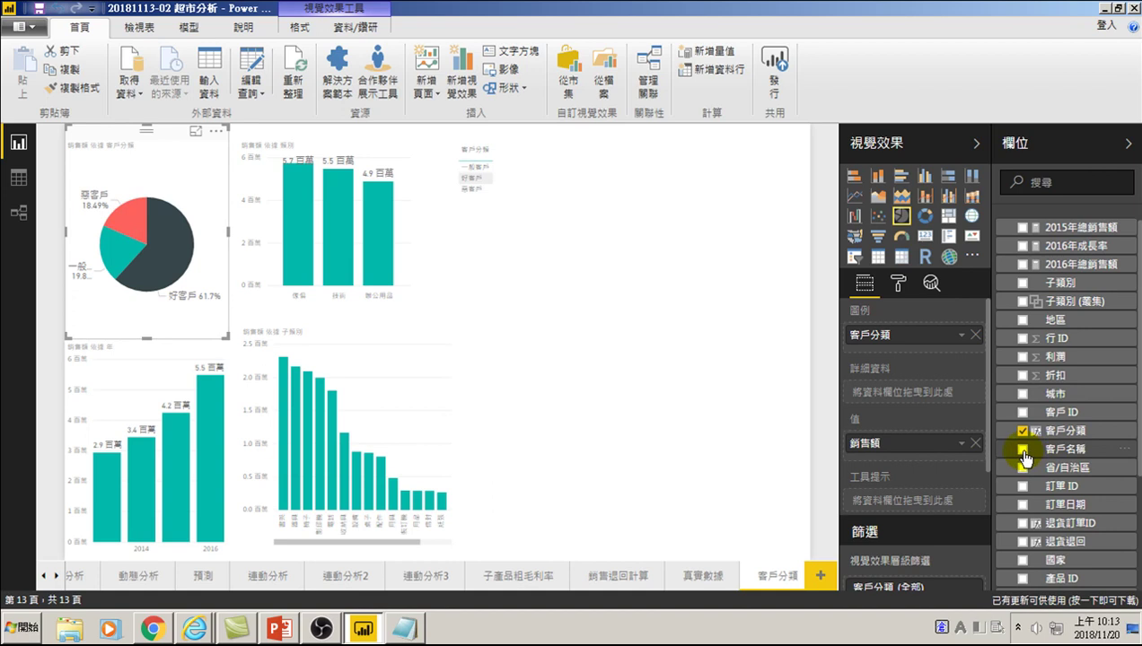
left_click(666, 268)
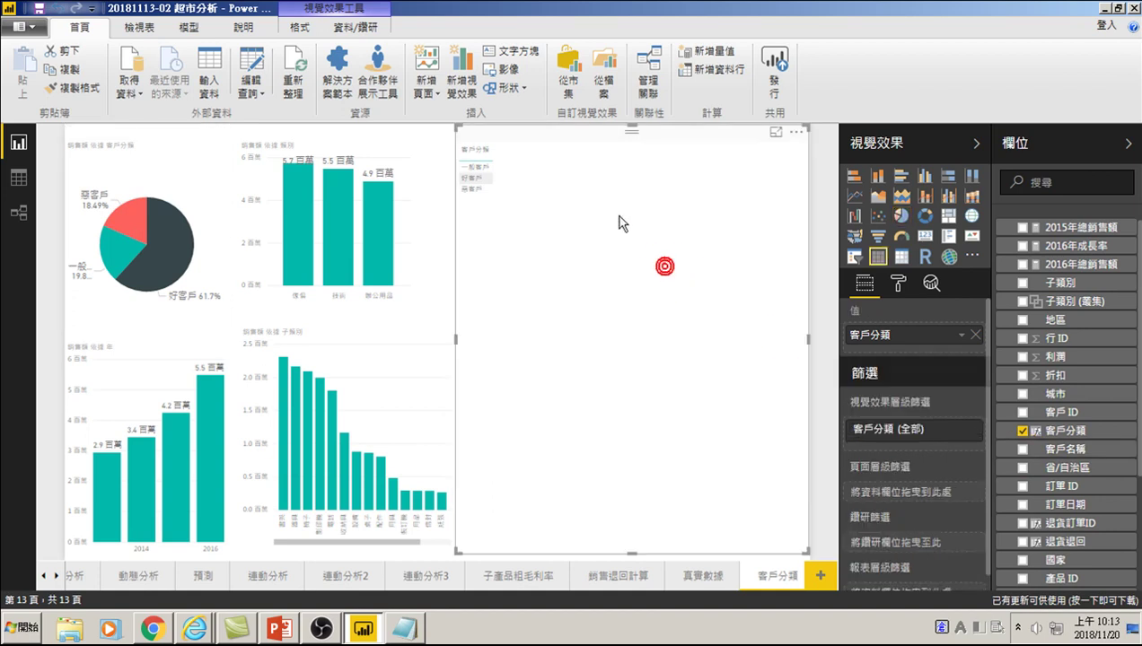
left_click(1023, 449)
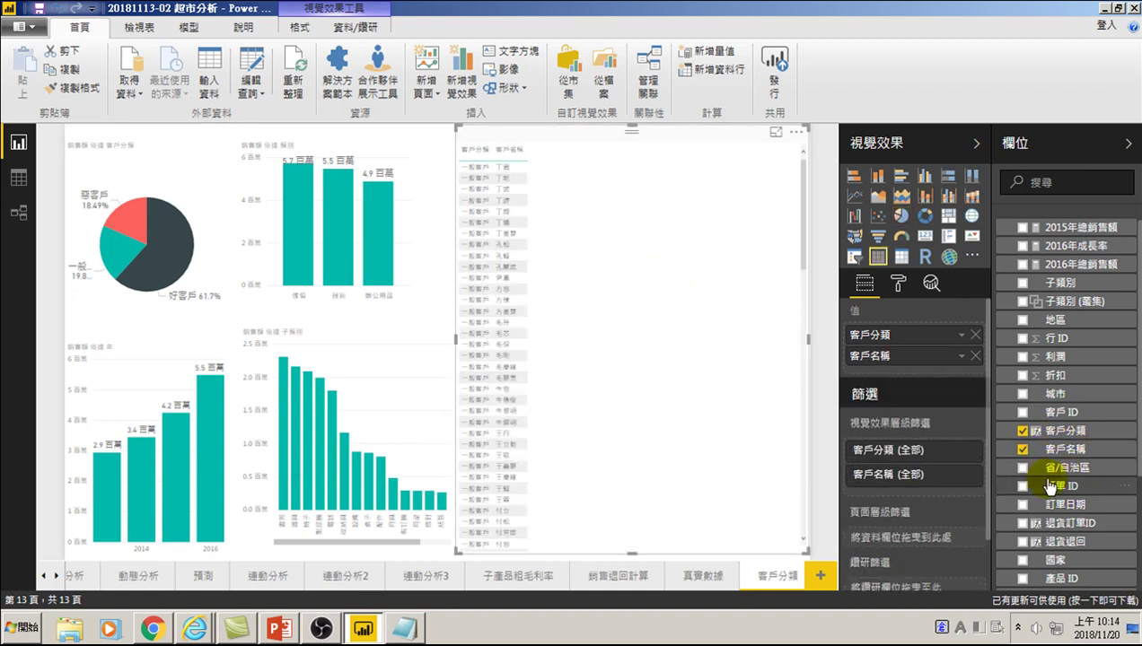
Step: Increase the customer table's value text size from 8 to 12
left_click(899, 286)
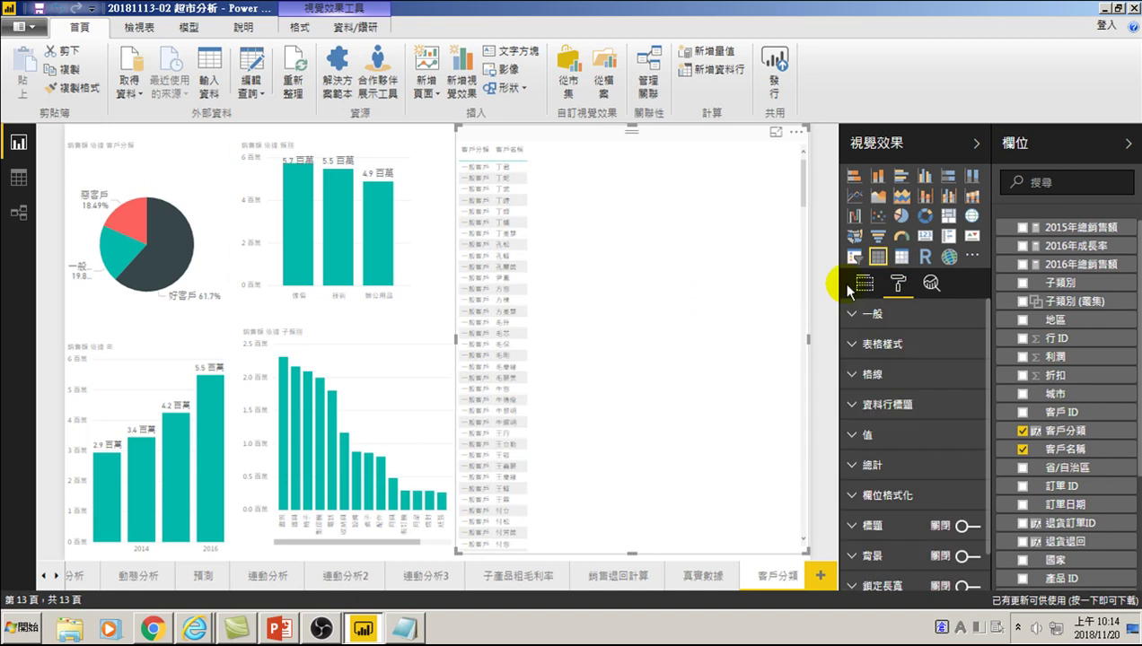
left_click(855, 437)
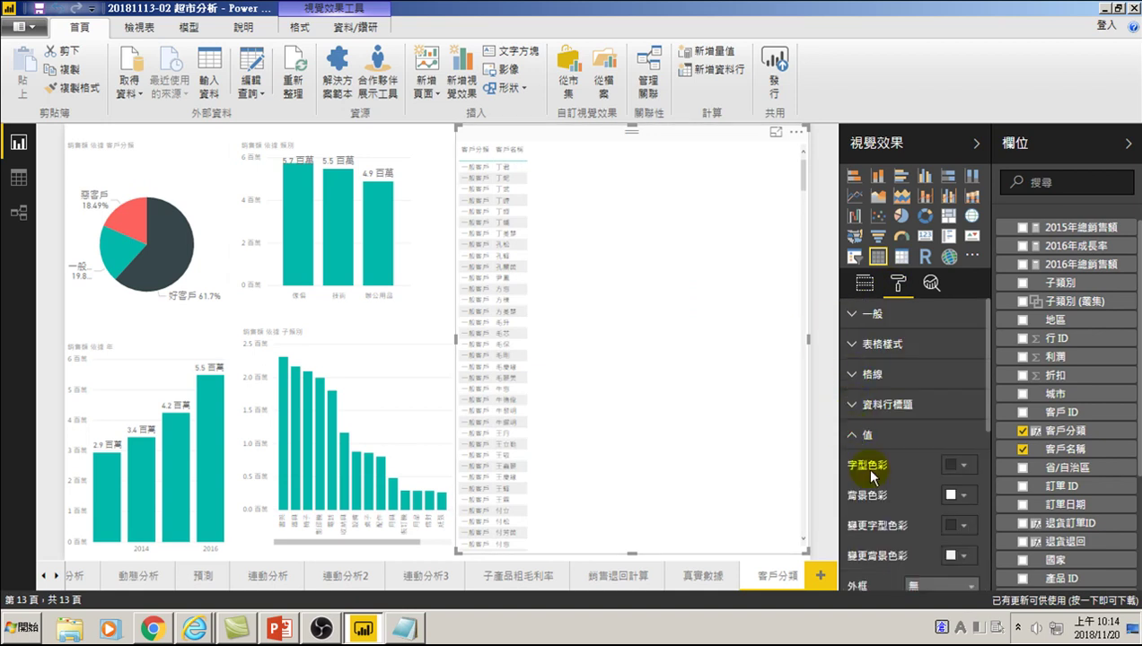
scroll(925, 543, "down", 2)
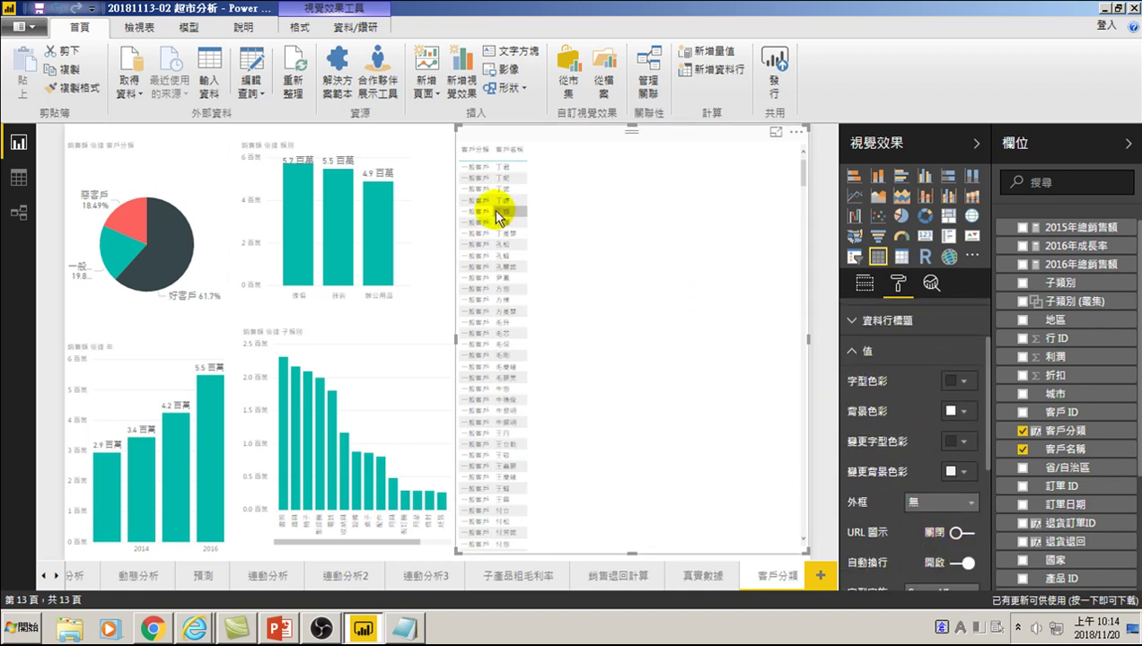
scroll(916, 537, "down", 2)
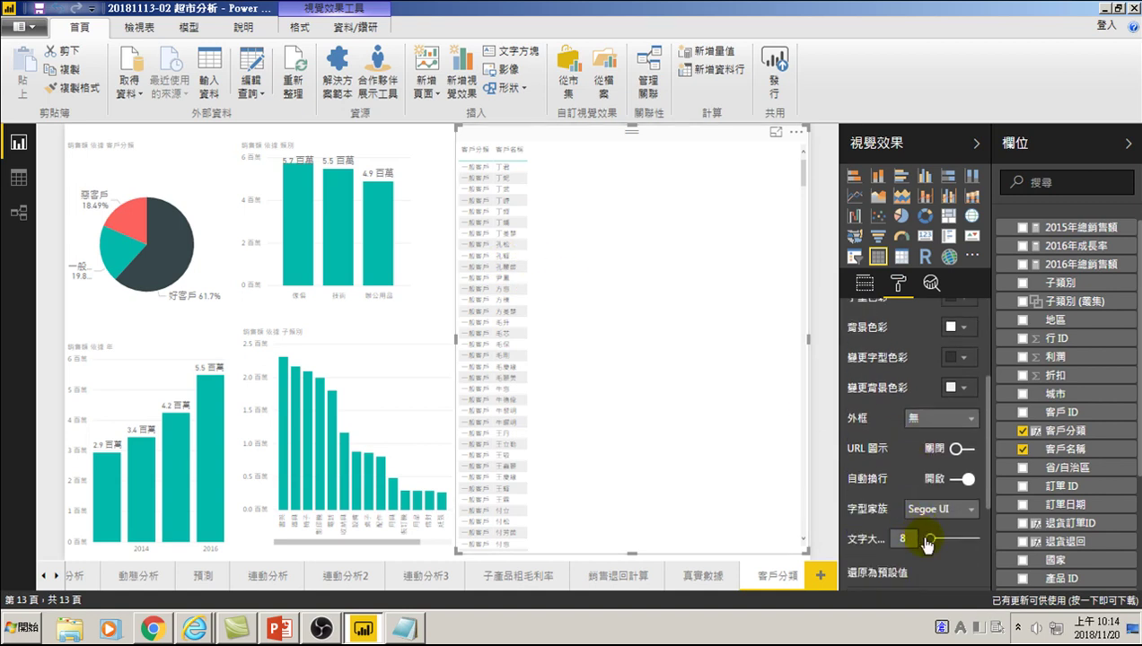
left_click_drag(931, 543, 938, 541)
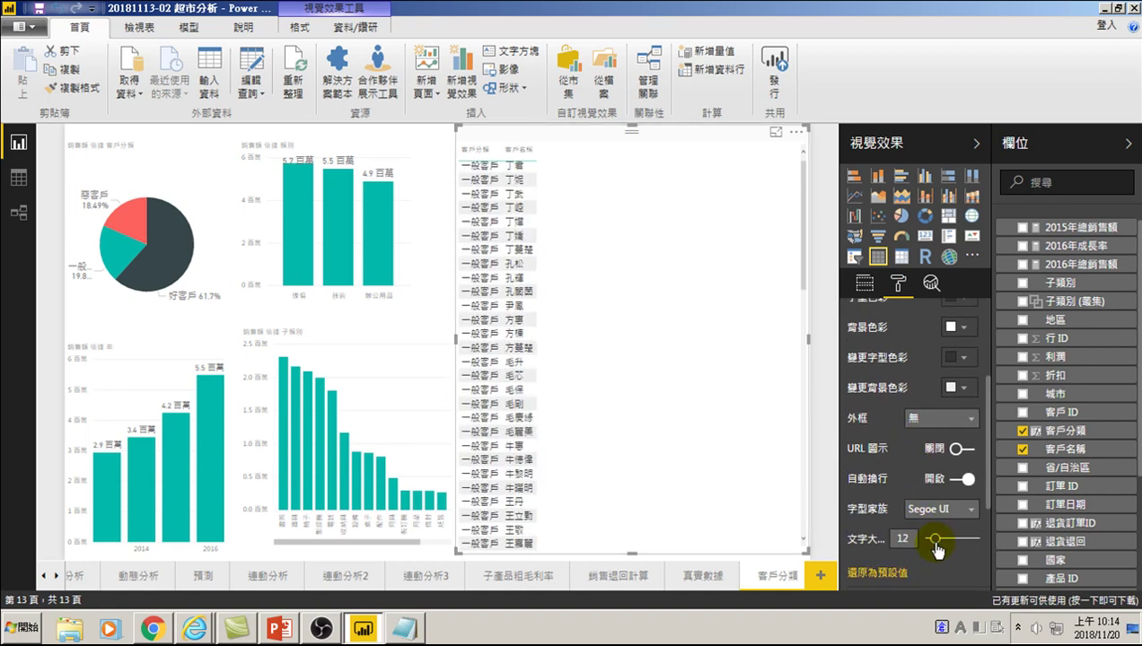
Step: Add the 銷售額, 利潤 and 毛利率 fields as columns in the customer table
left_click(865, 284)
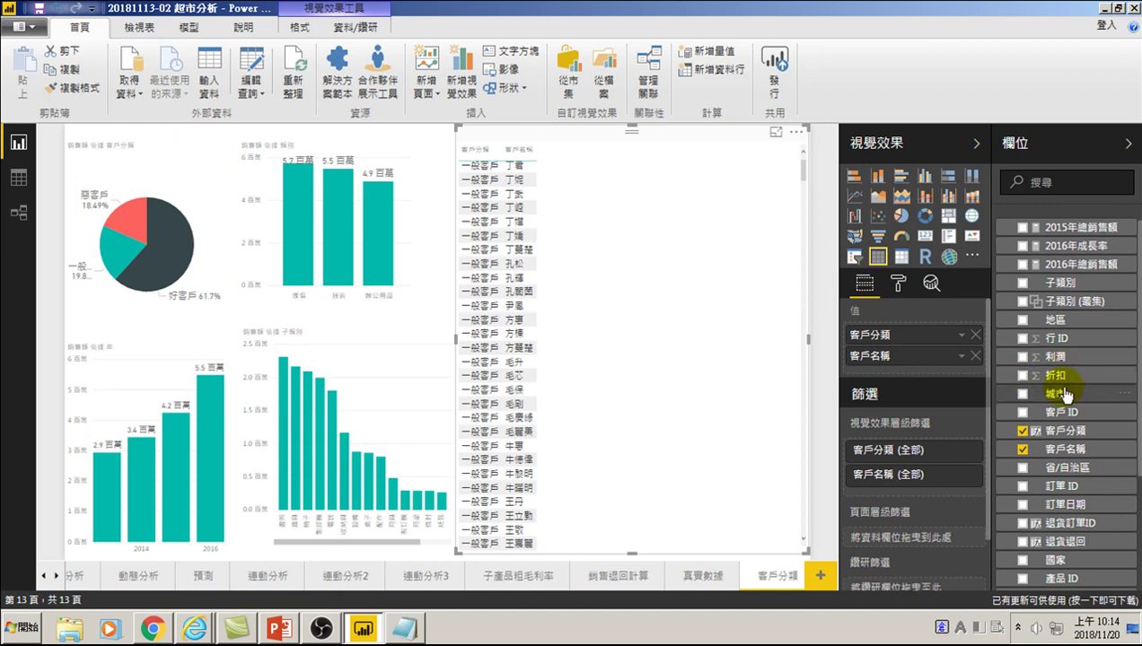
scroll(1032, 485, "down", 5)
left_click(1037, 539)
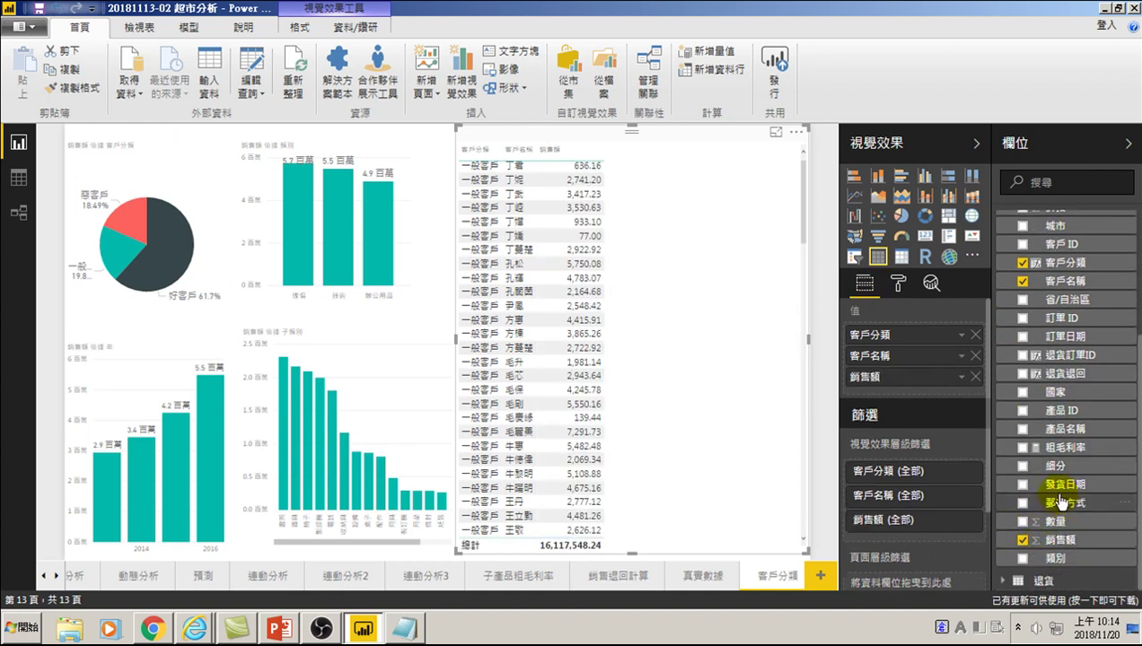
scroll(1037, 431, "up", 5)
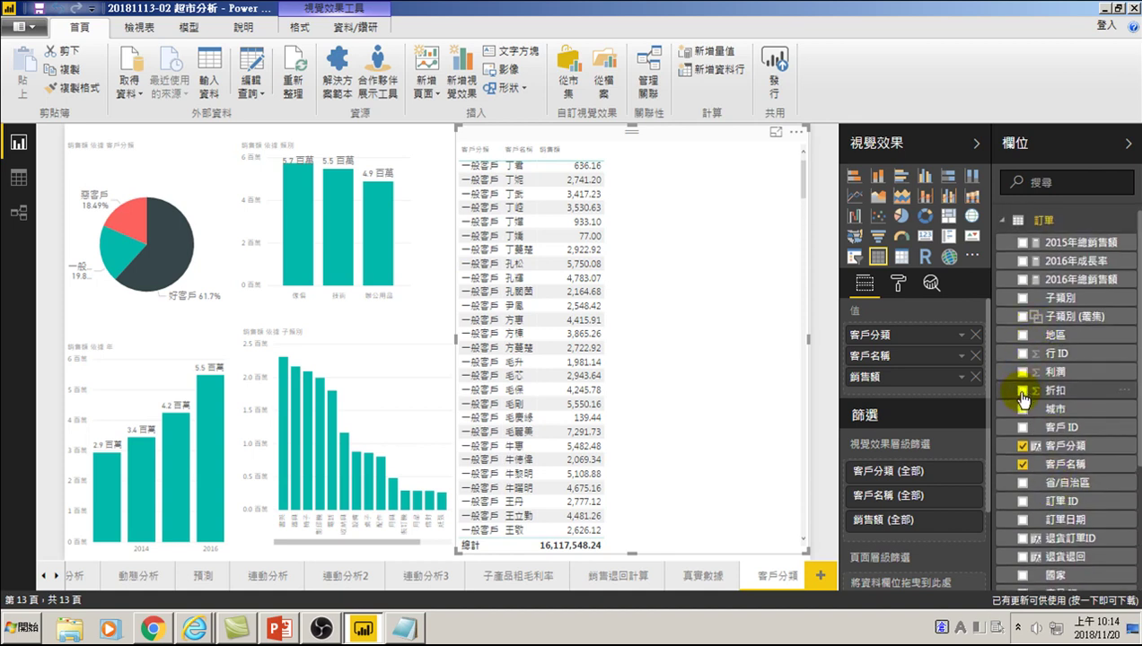
left_click(1022, 372)
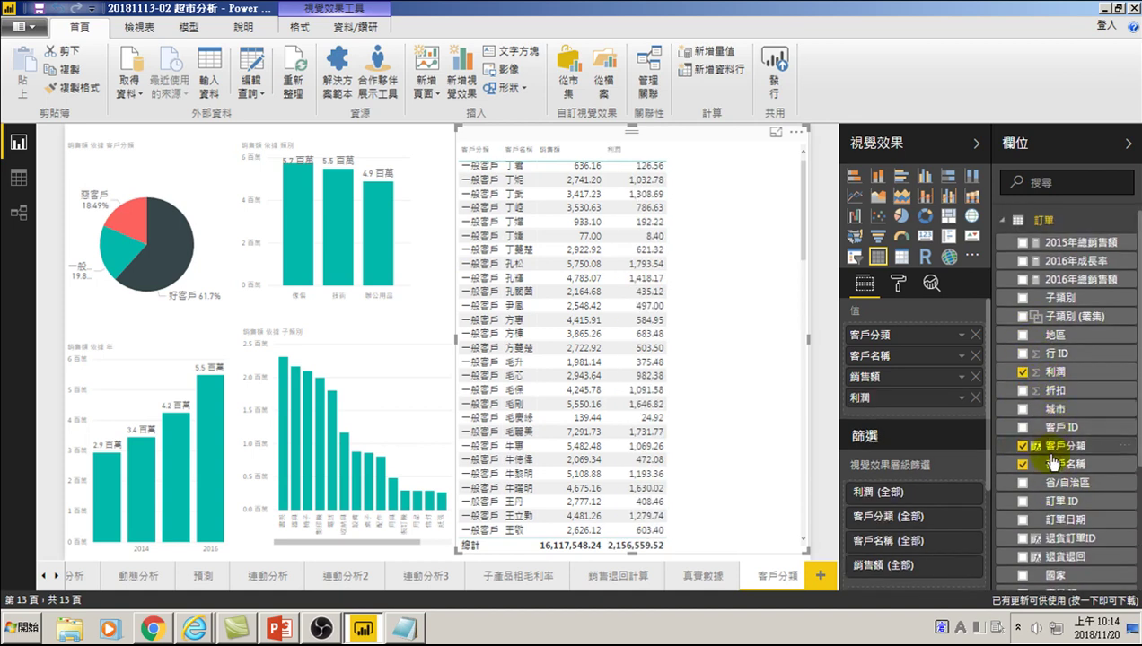
scroll(1059, 487, "down", 2)
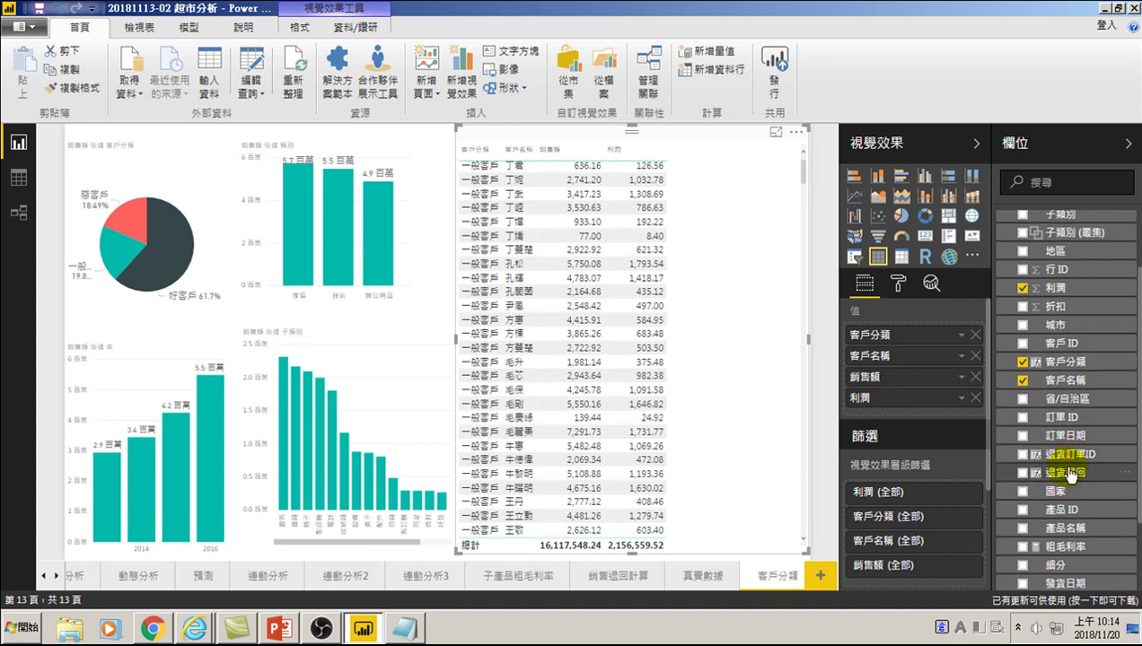
scroll(1059, 467, "down", 2)
left_click(1035, 467)
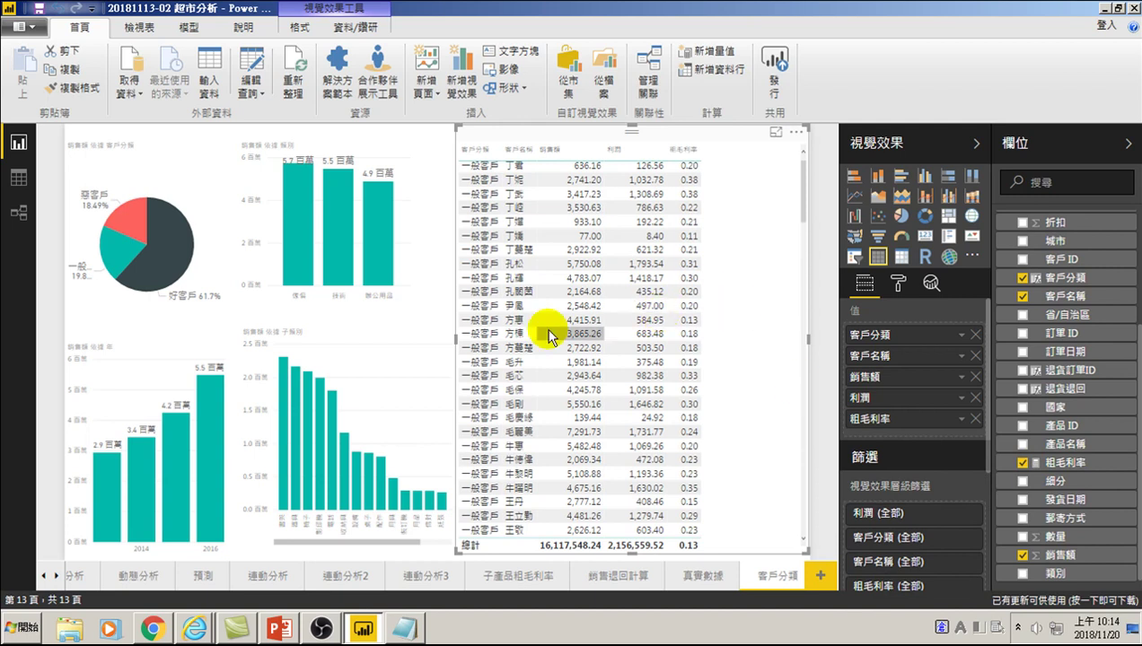
Step: Filter the page to the 壞客戶 pie slice and sort the table by 毛利率 ascending
left_click(135, 227)
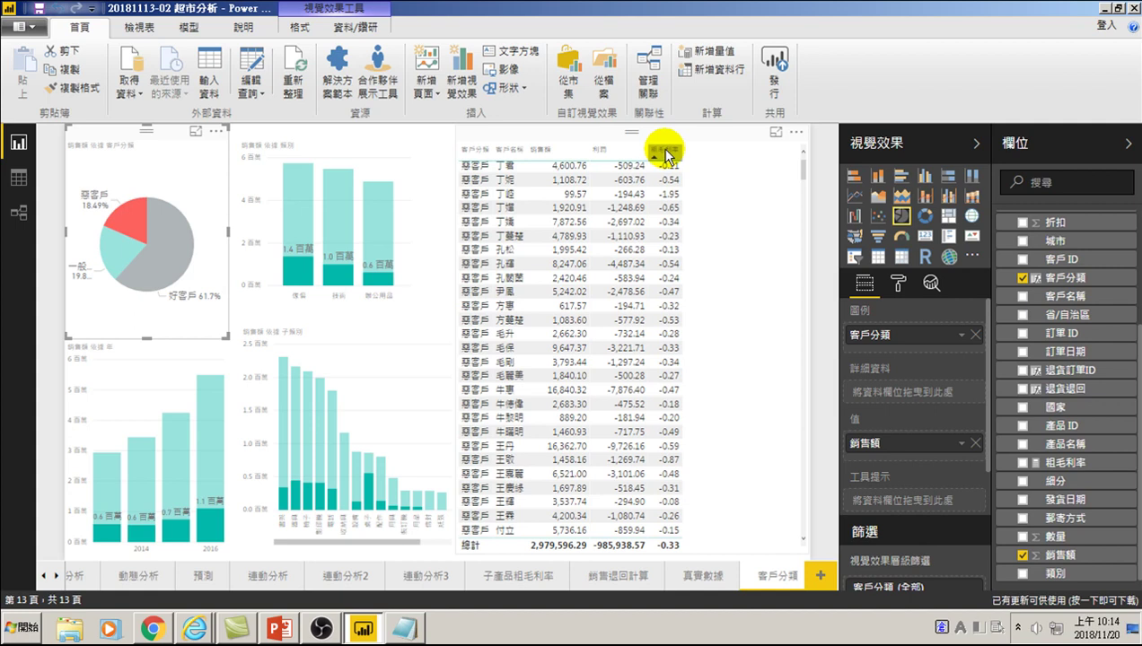
left_click(667, 156)
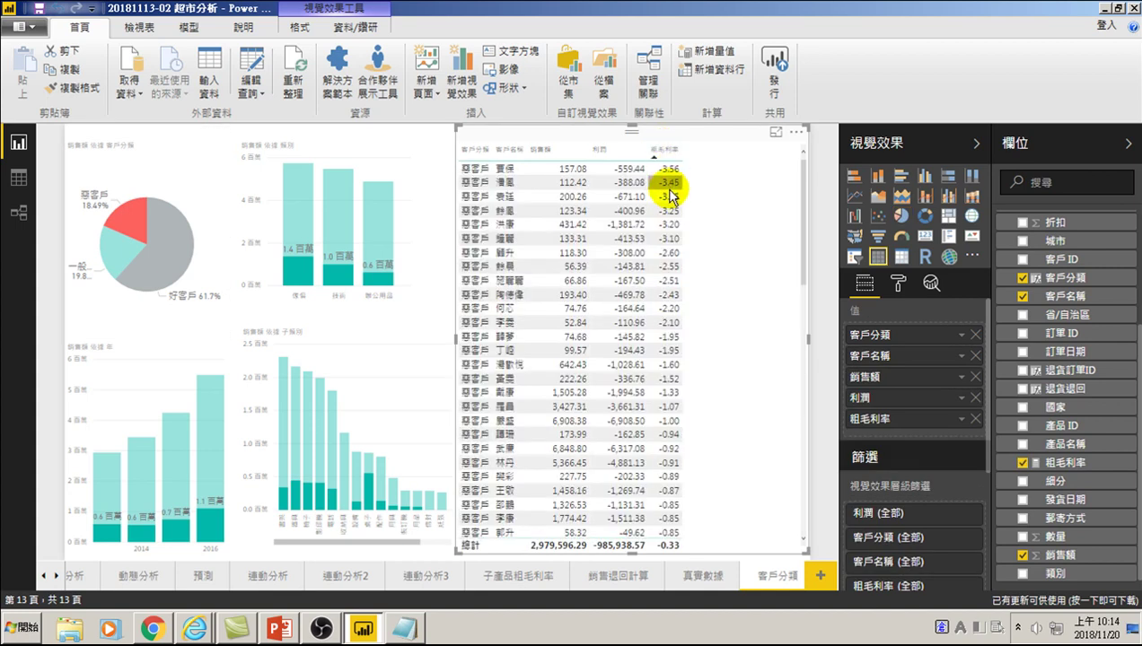
mouse_move(151, 250)
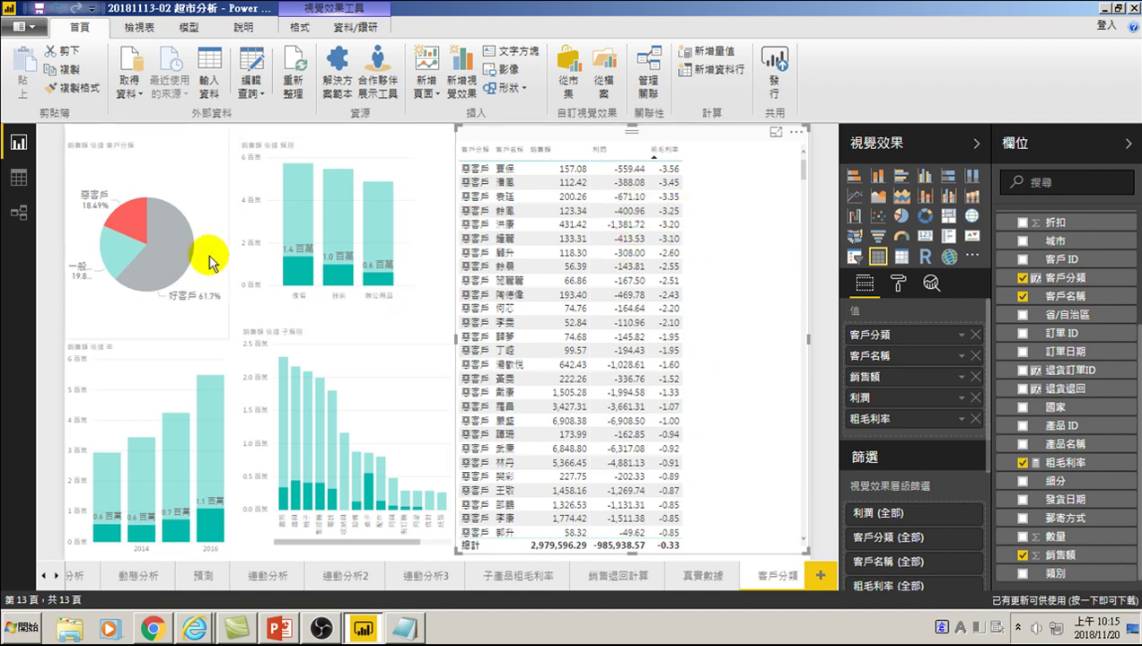
Step: Test cross-filtering with the 壞客戶 pie slice combined with one sub-category bar
left_click(133, 226)
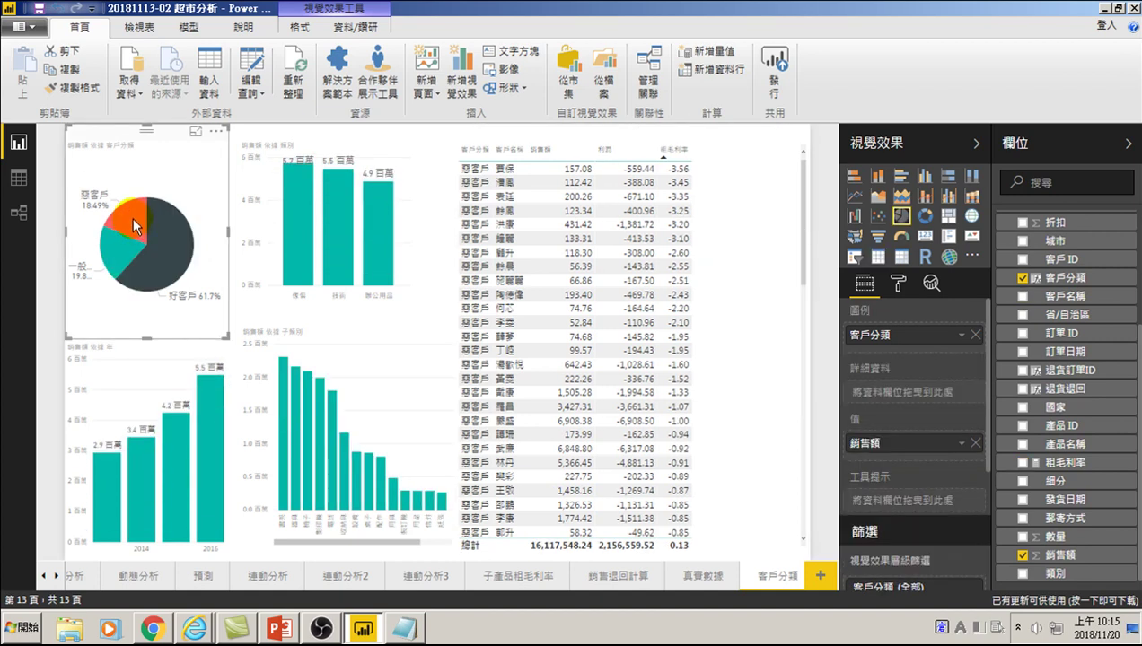
left_click(133, 224)
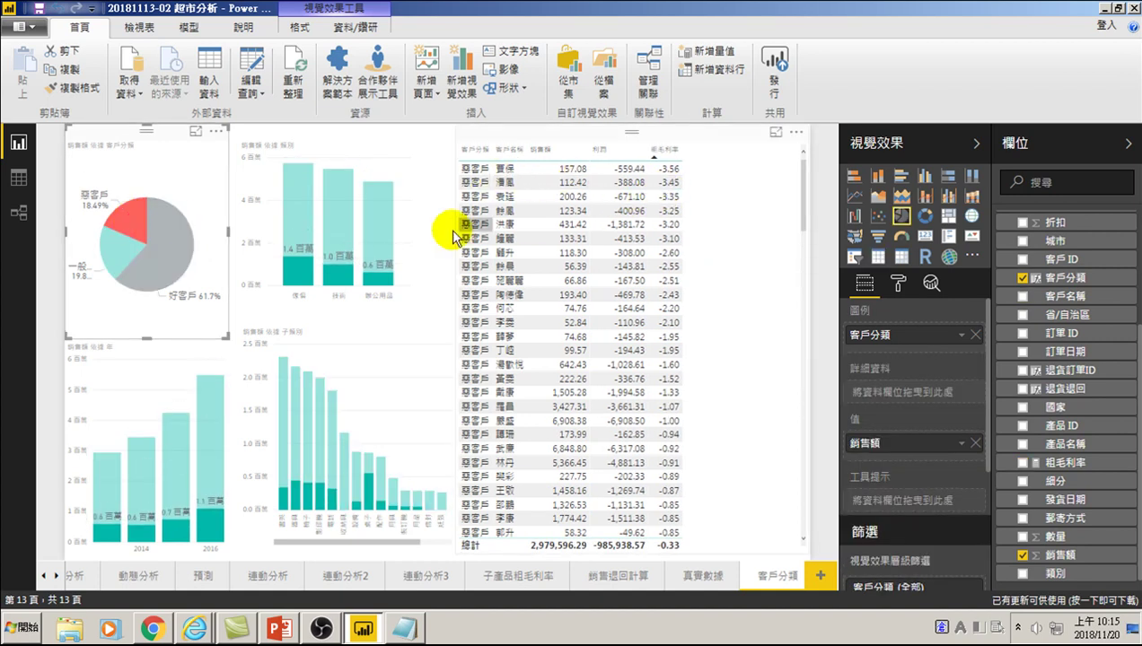
mouse_move(368, 489)
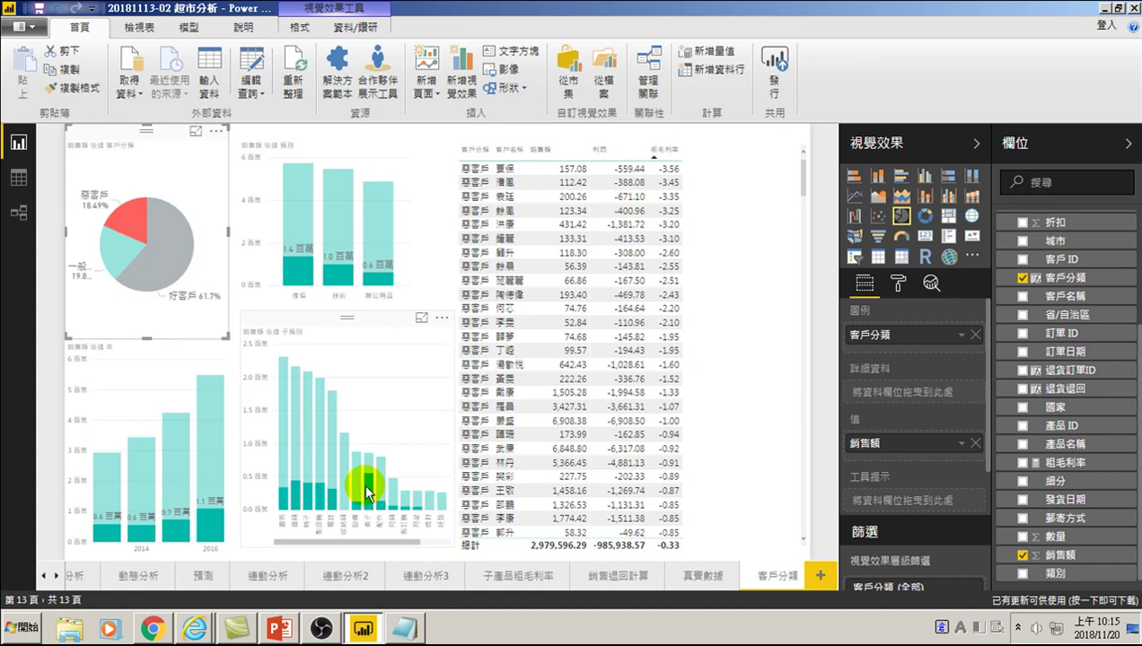
left_click(369, 490)
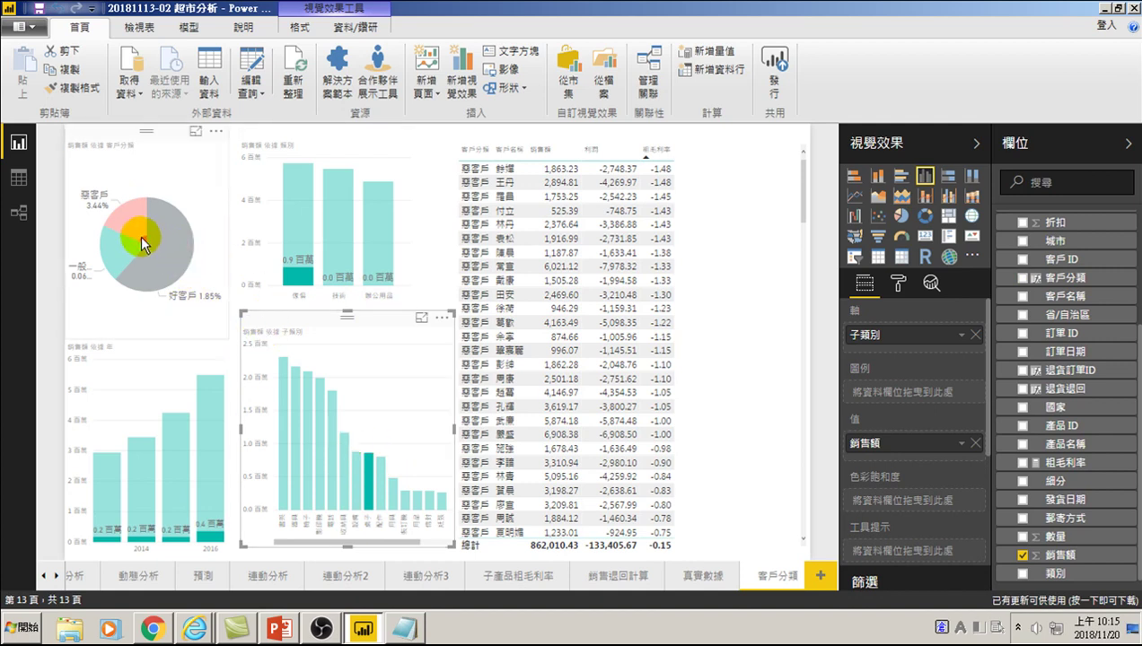
left_click(135, 221)
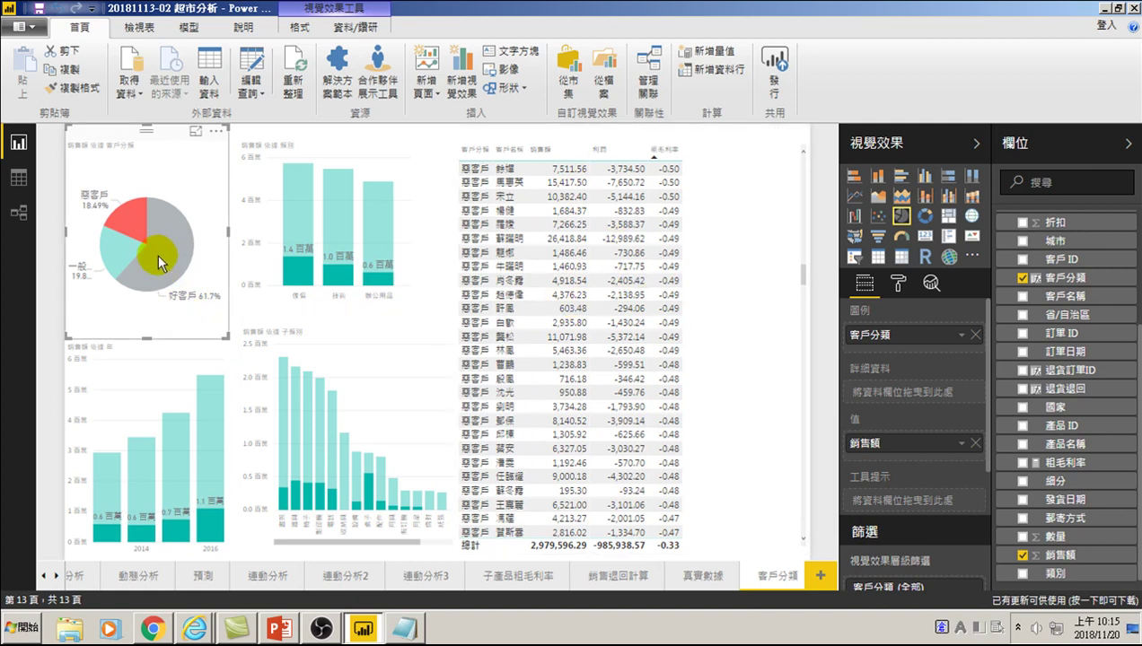
left_click(125, 216)
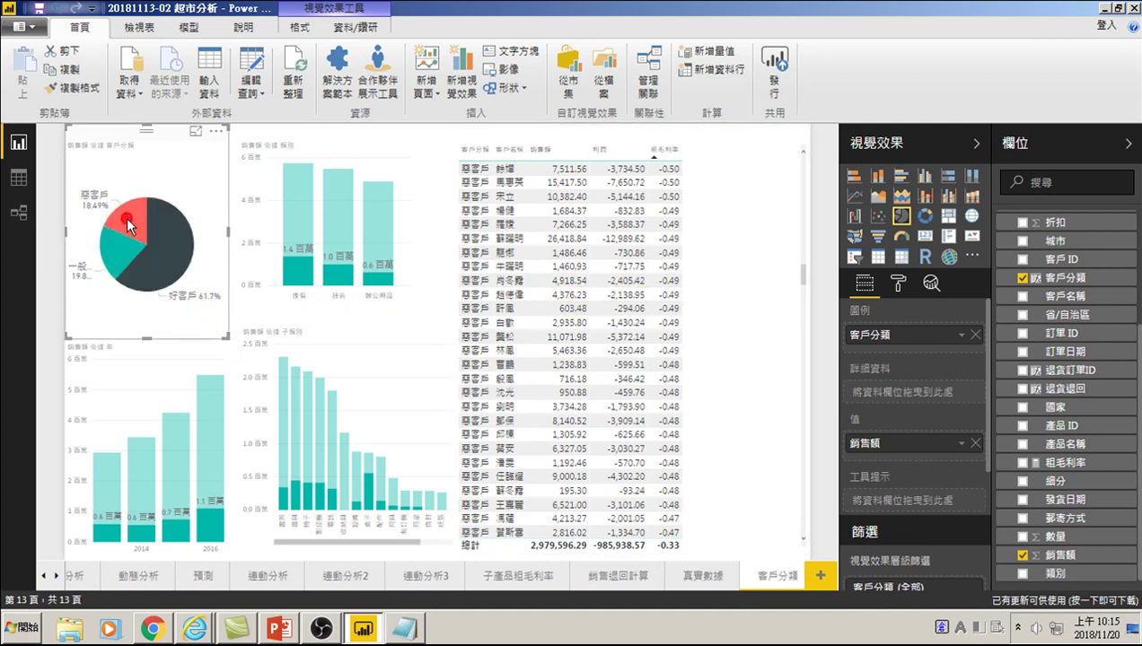
left_click(128, 217)
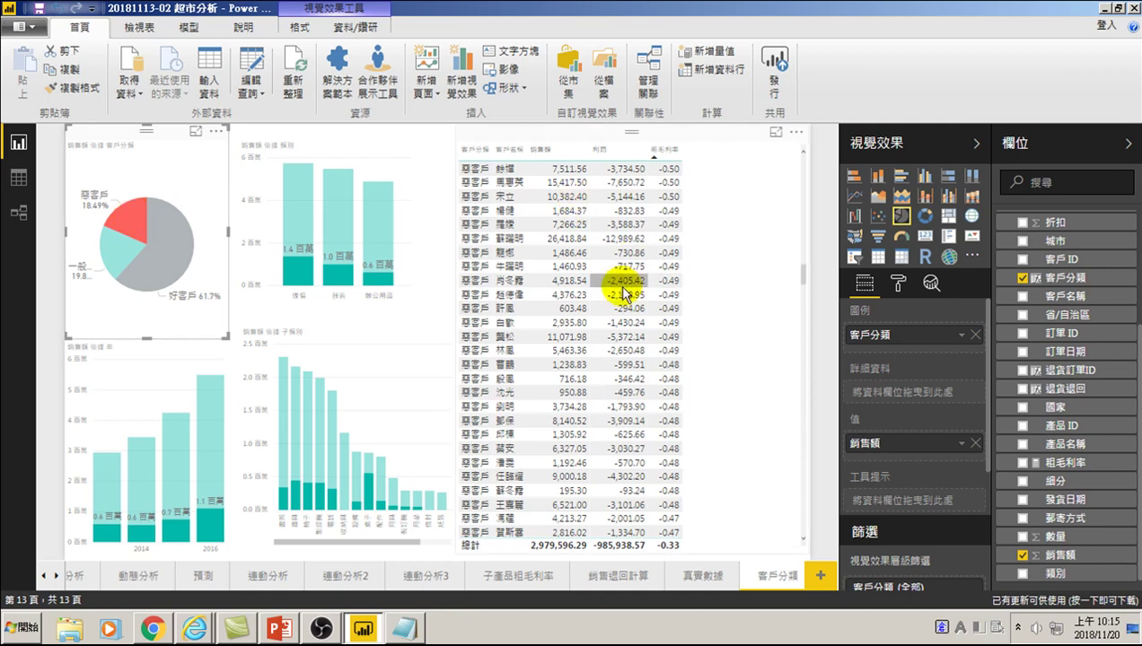
mouse_move(635, 269)
left_click(367, 477)
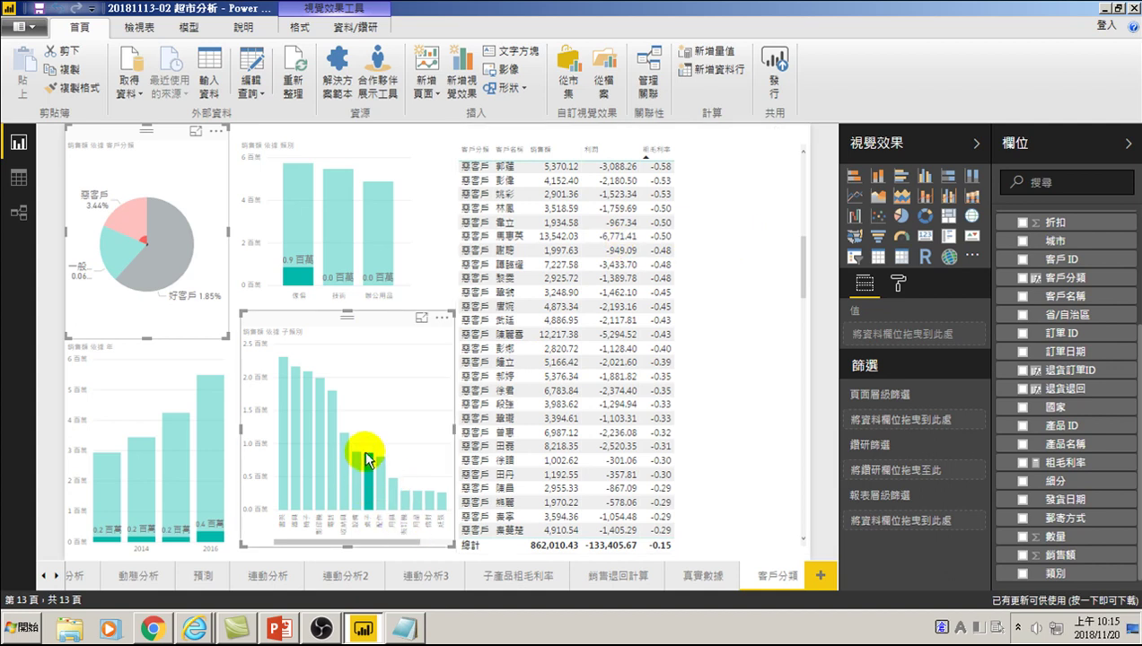
Step: Filter the page to the 惡客戶 segment and one product sub-category bar
left_click(136, 225)
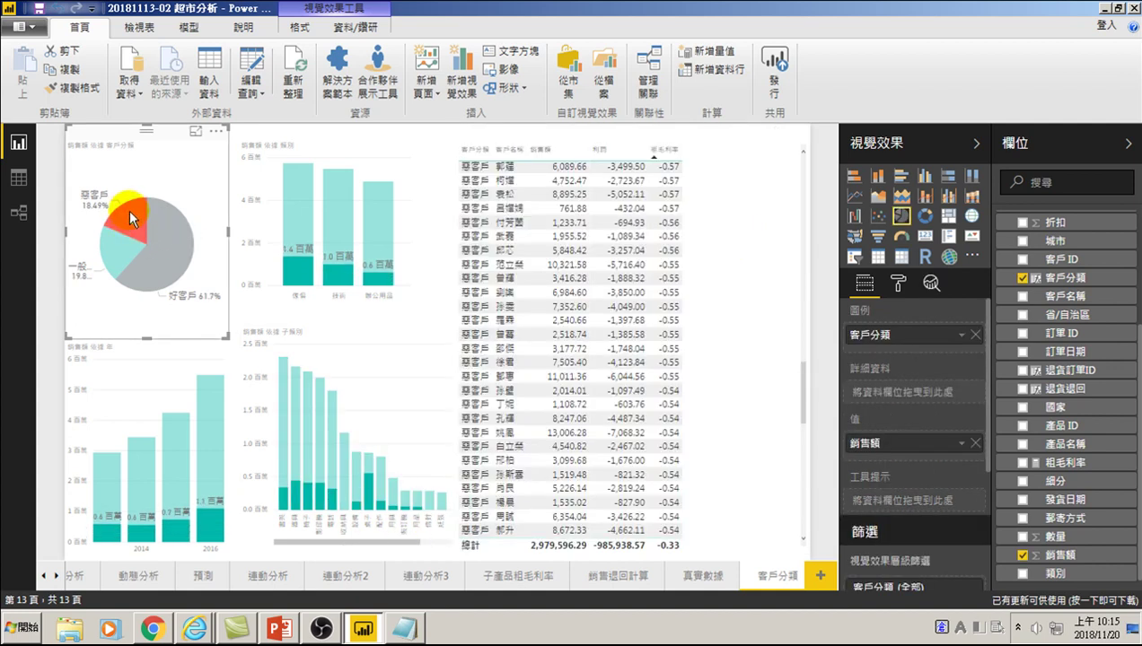
left_click(132, 222)
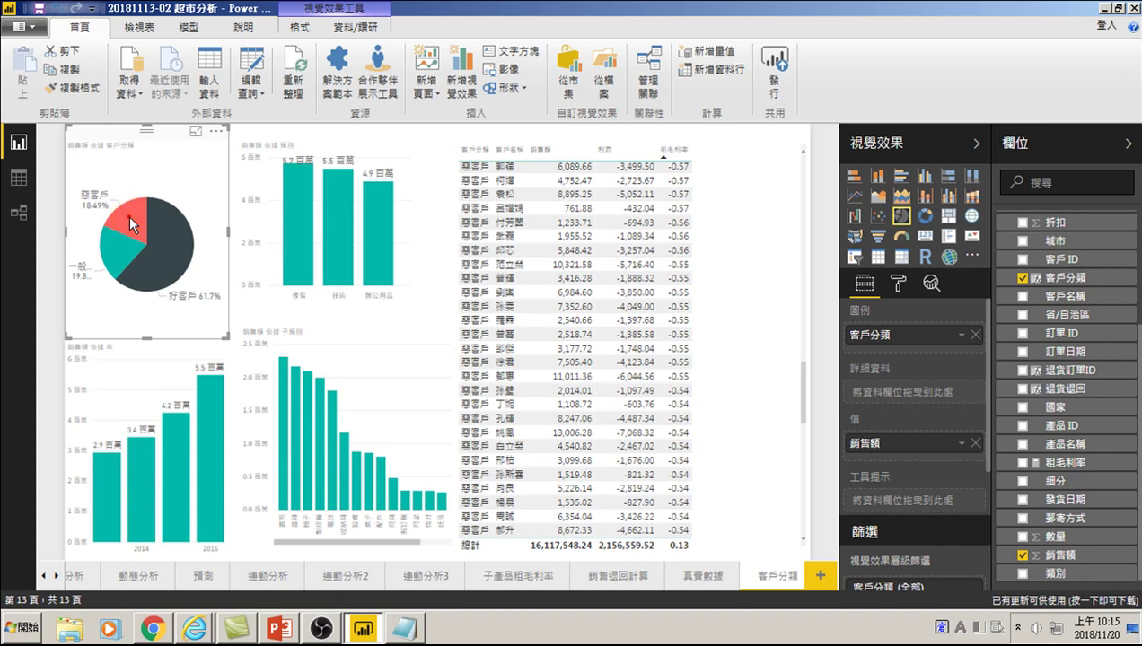
left_click(129, 214)
mouse_move(328, 467)
left_click(366, 487)
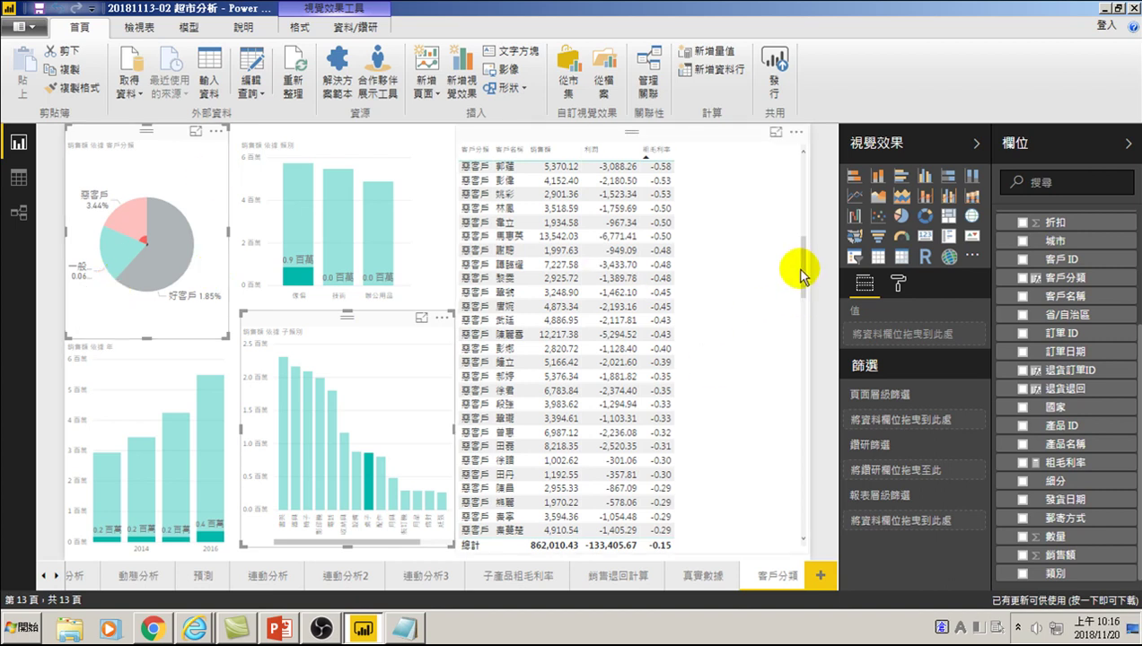
left_click_drag(805, 258, 805, 158)
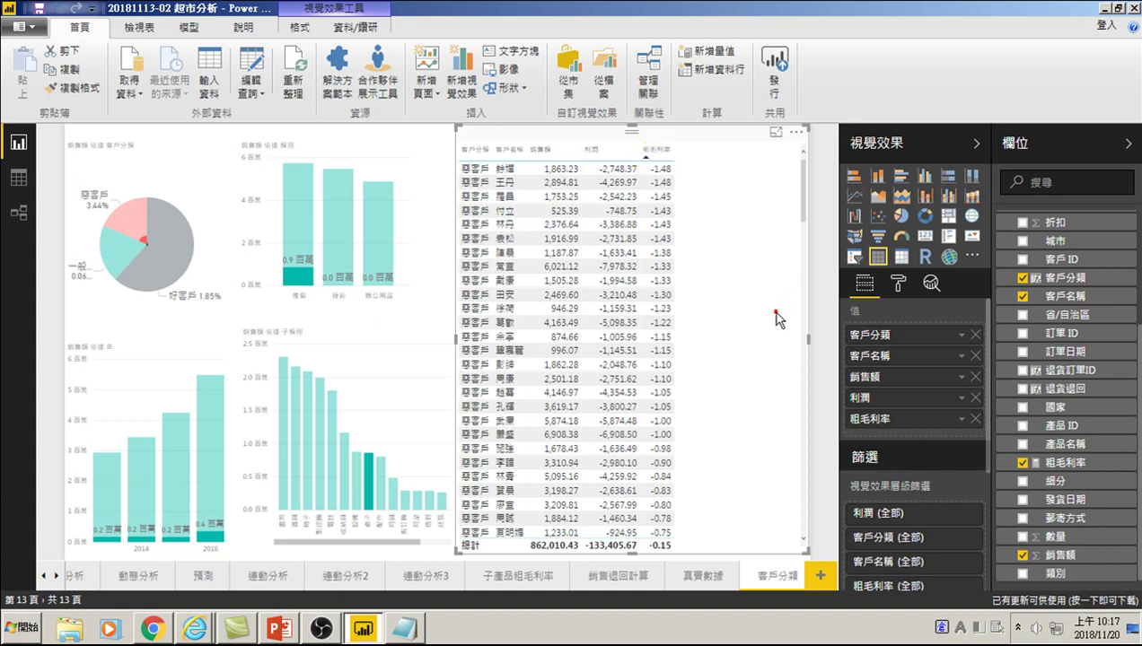
Step: Clear the page cross-filter and adjust the table's value text size
left_click(704, 262)
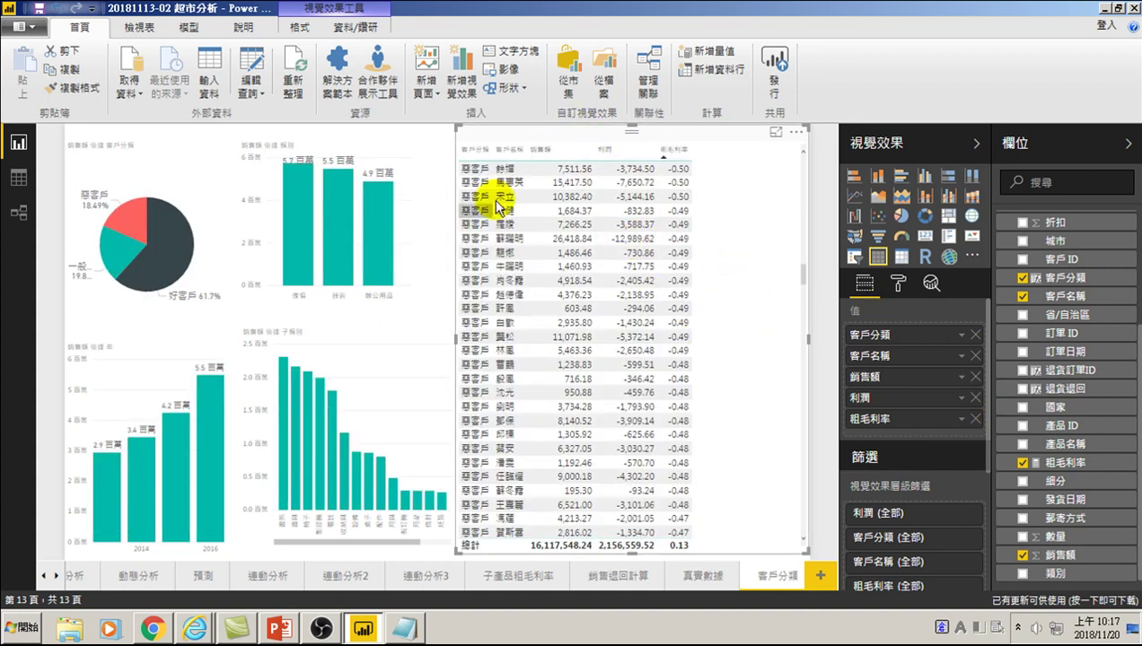
left_click(898, 283)
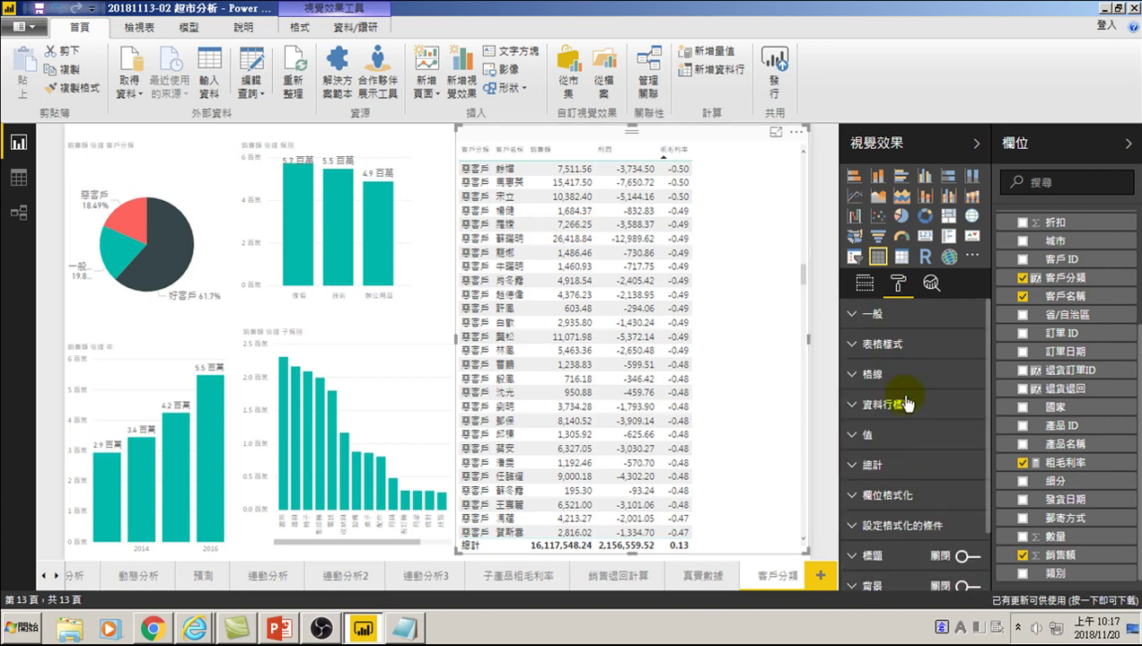
left_click(855, 435)
scroll(925, 513, "down", 3)
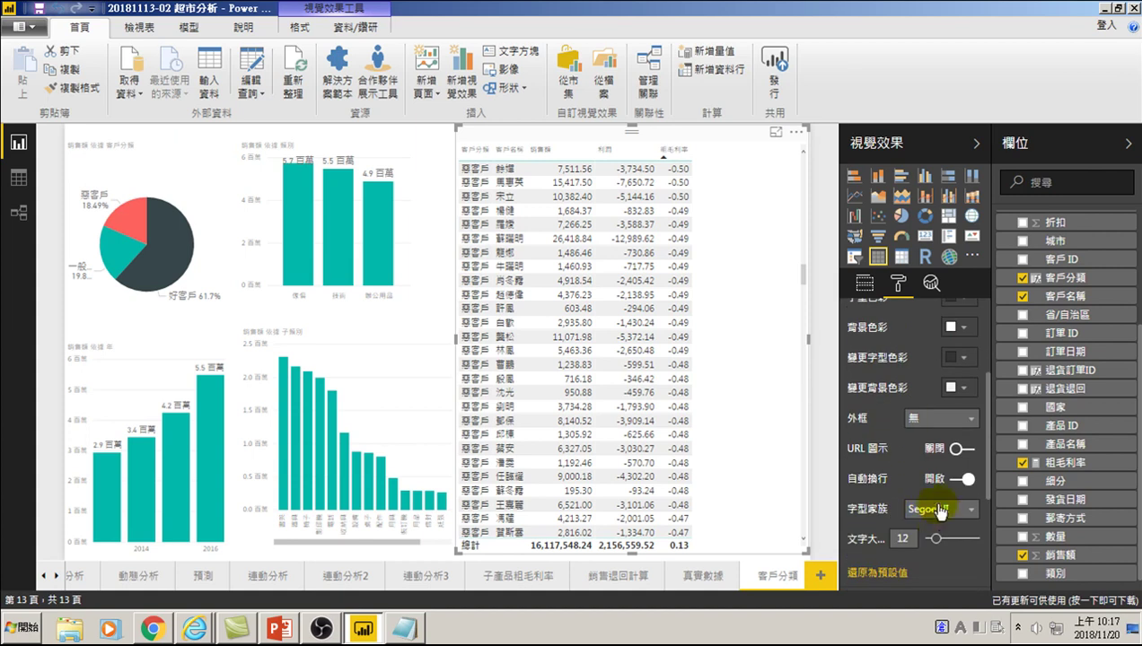
left_click_drag(930, 539, 941, 544)
Step: Raise the column header text size from 11 to 14 and collapse the Visualizations pane
scroll(499, 287, "up", 3)
scroll(485, 288, "up", 5)
scroll(867, 436, "up", 4)
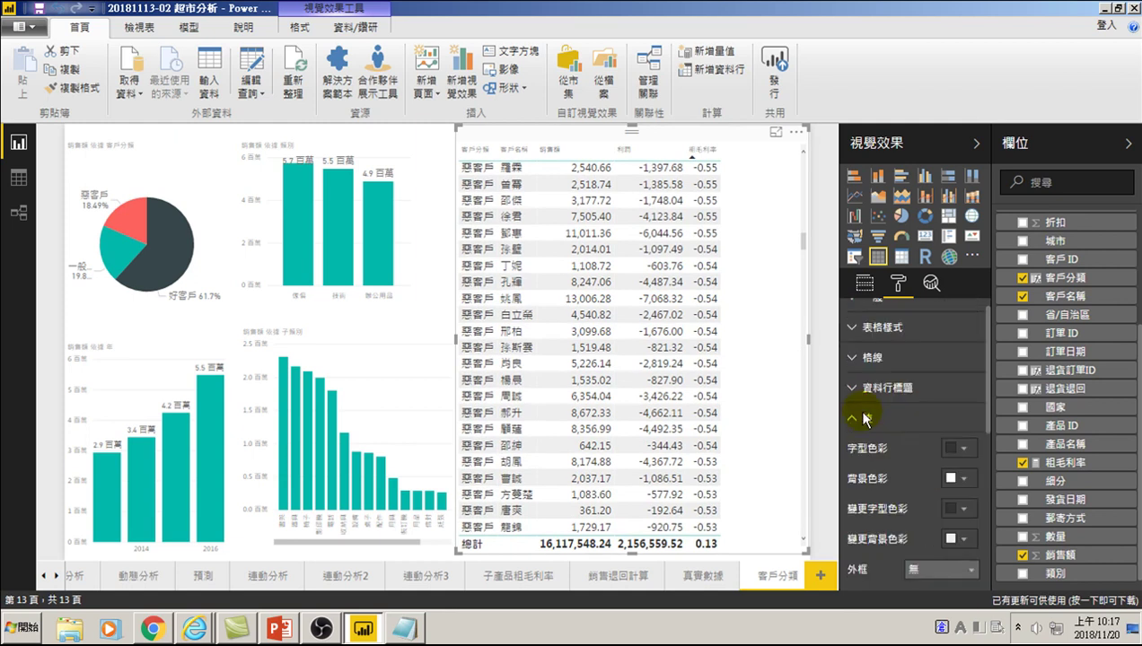
scroll(862, 422, "up", 1)
left_click(860, 405)
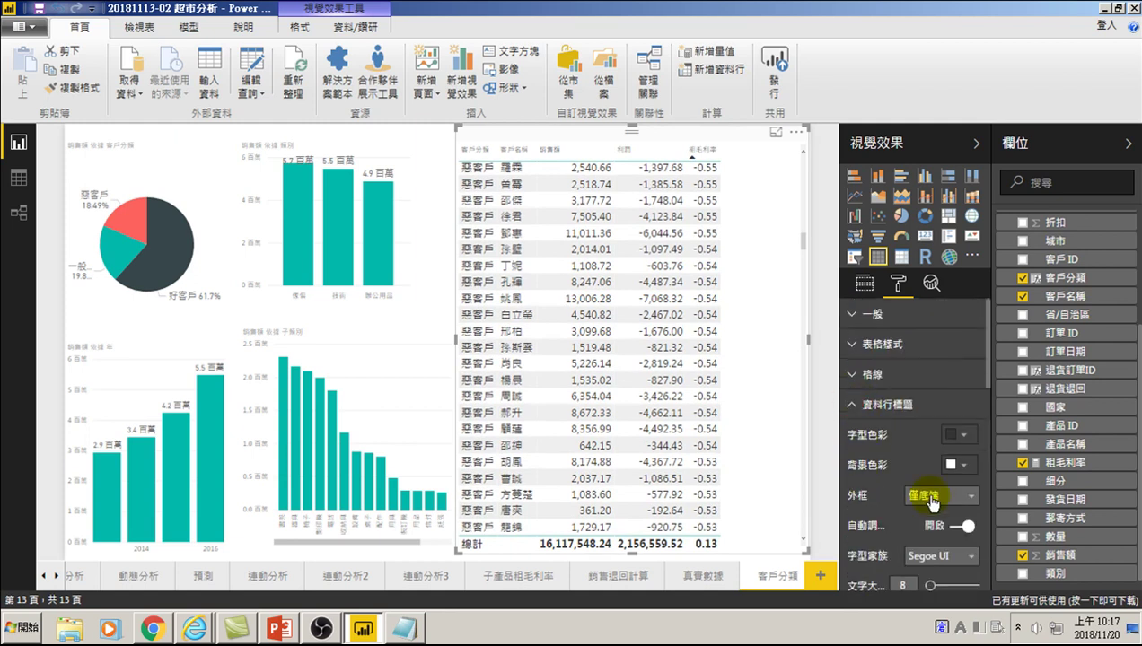
scroll(929, 508, "down", 2)
left_click_drag(934, 508, 939, 503)
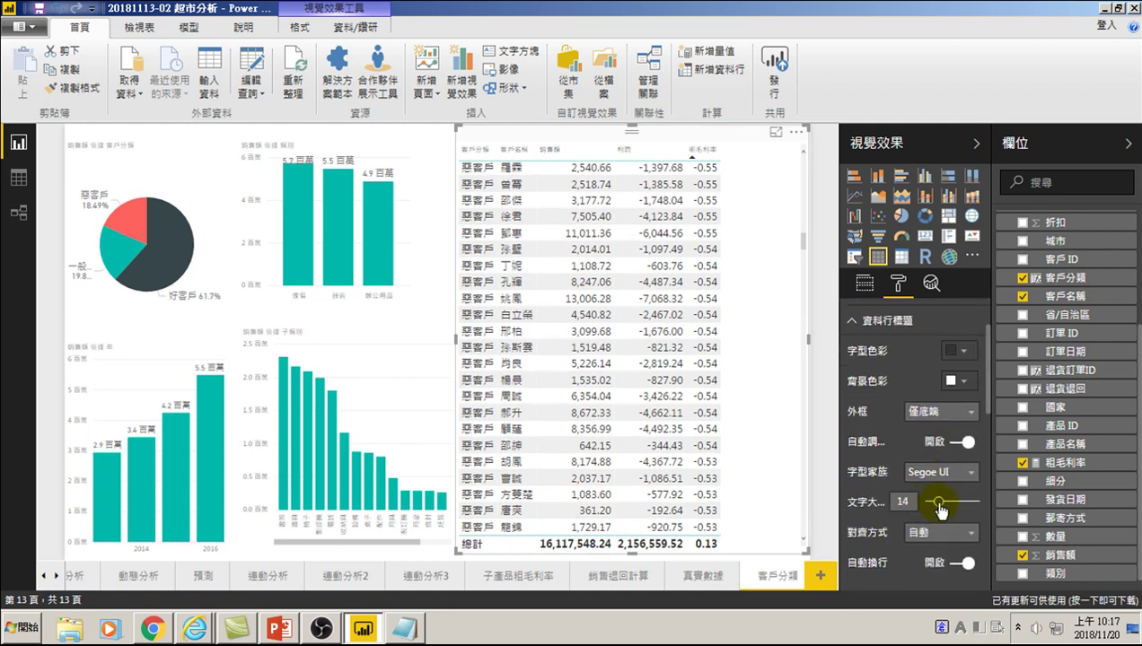
left_click(976, 143)
Step: Hide the Fields pane and test cross-filters on the 惡客戶 slice and 2016 bar
left_click(1129, 144)
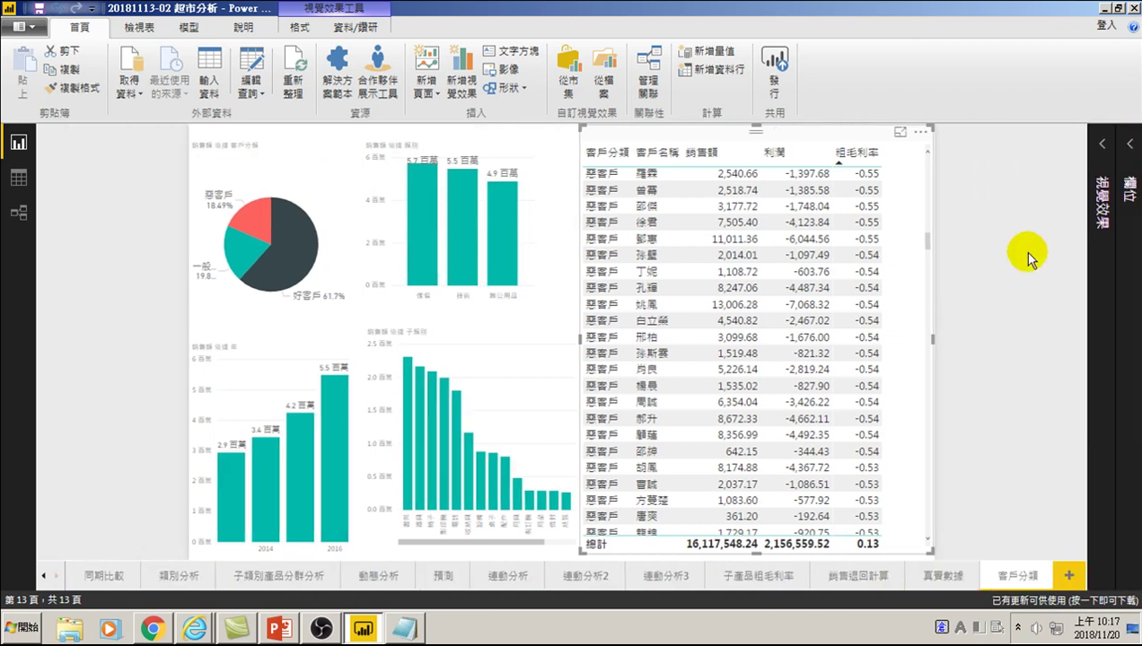
mouse_move(146, 238)
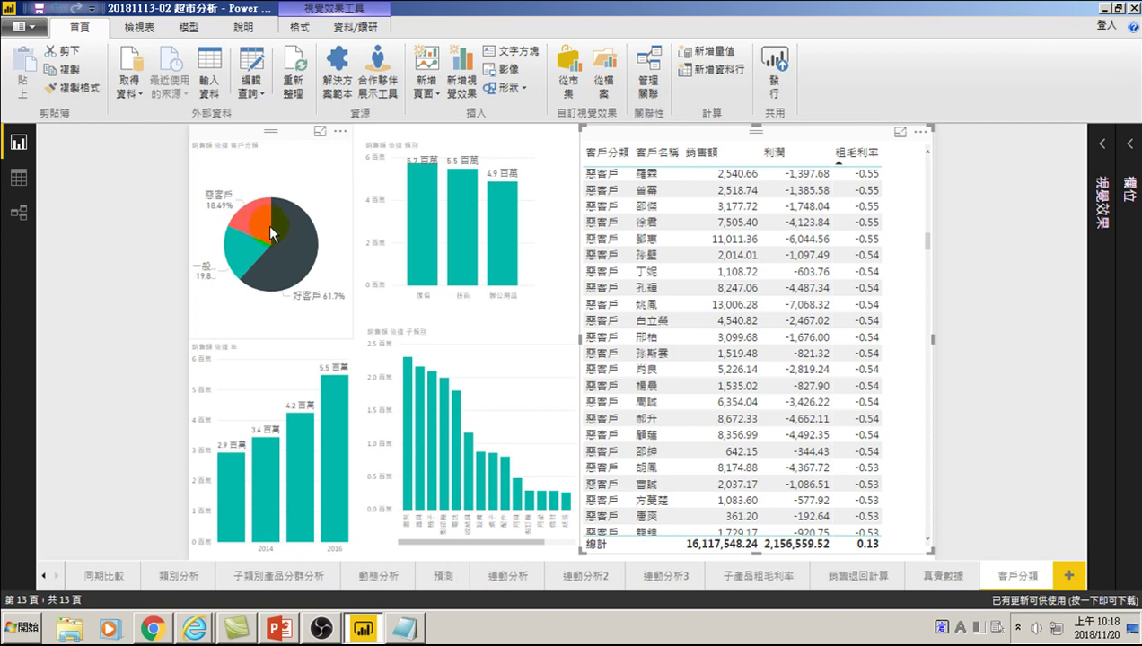
left_click(237, 217)
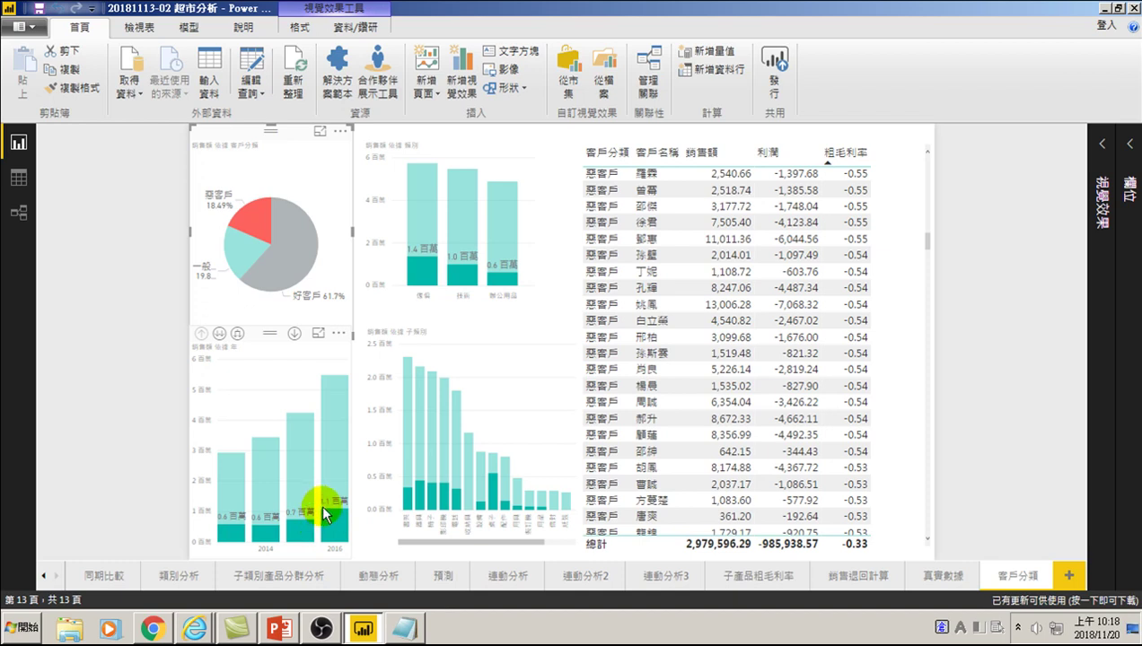
left_click(332, 521)
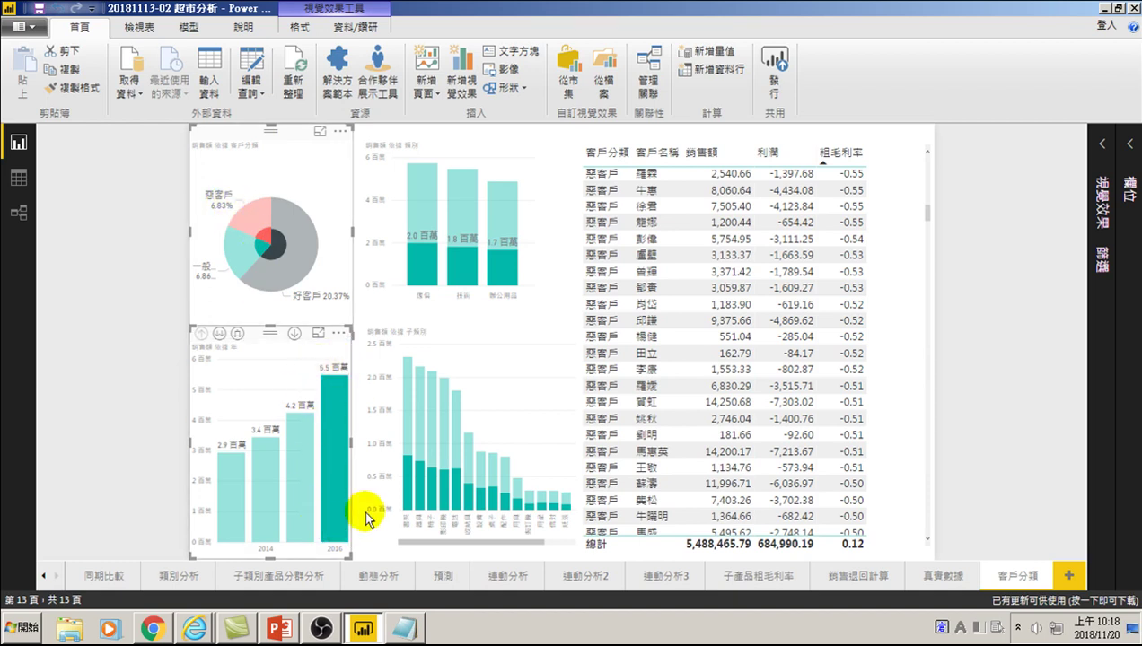
mouse_move(422, 261)
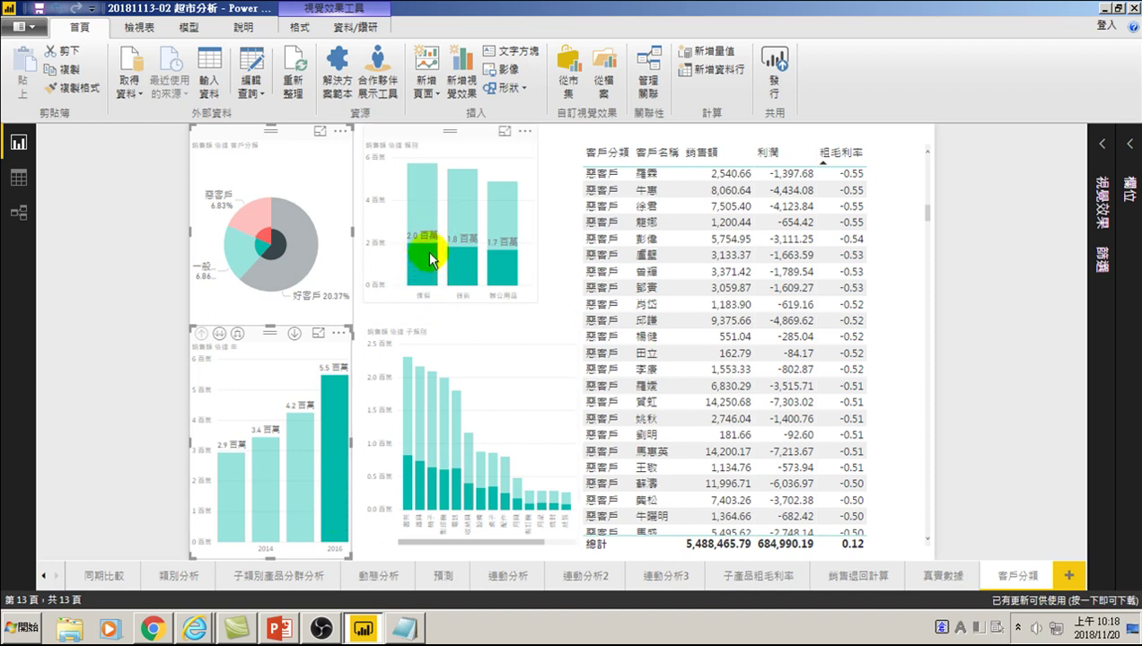
left_click(264, 229)
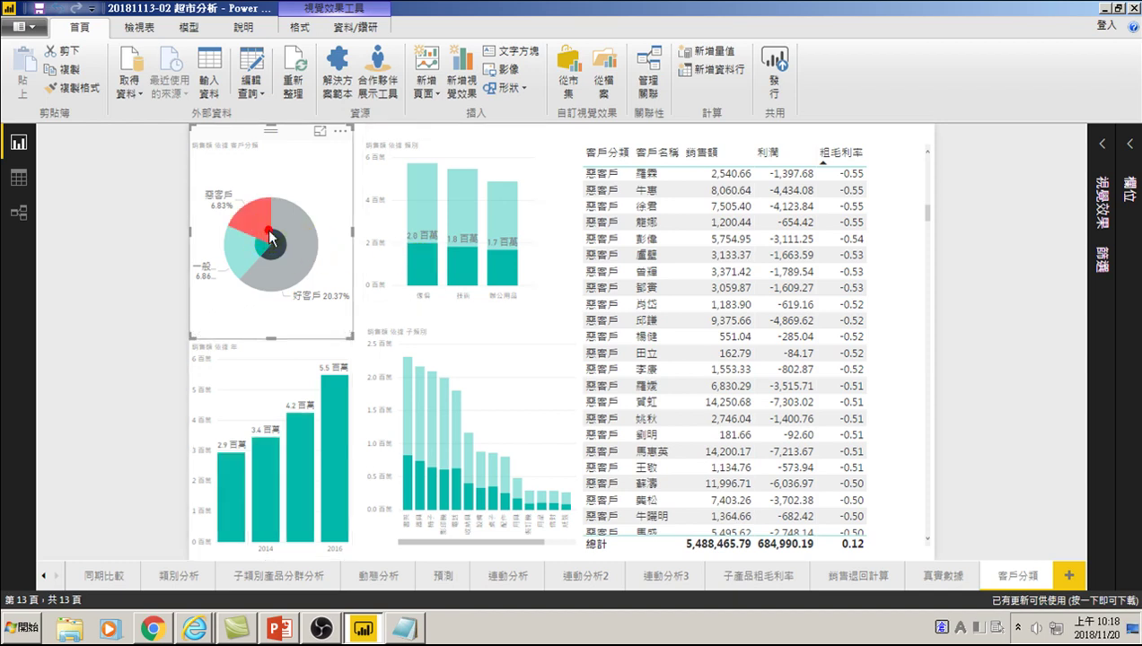
left_click(249, 211)
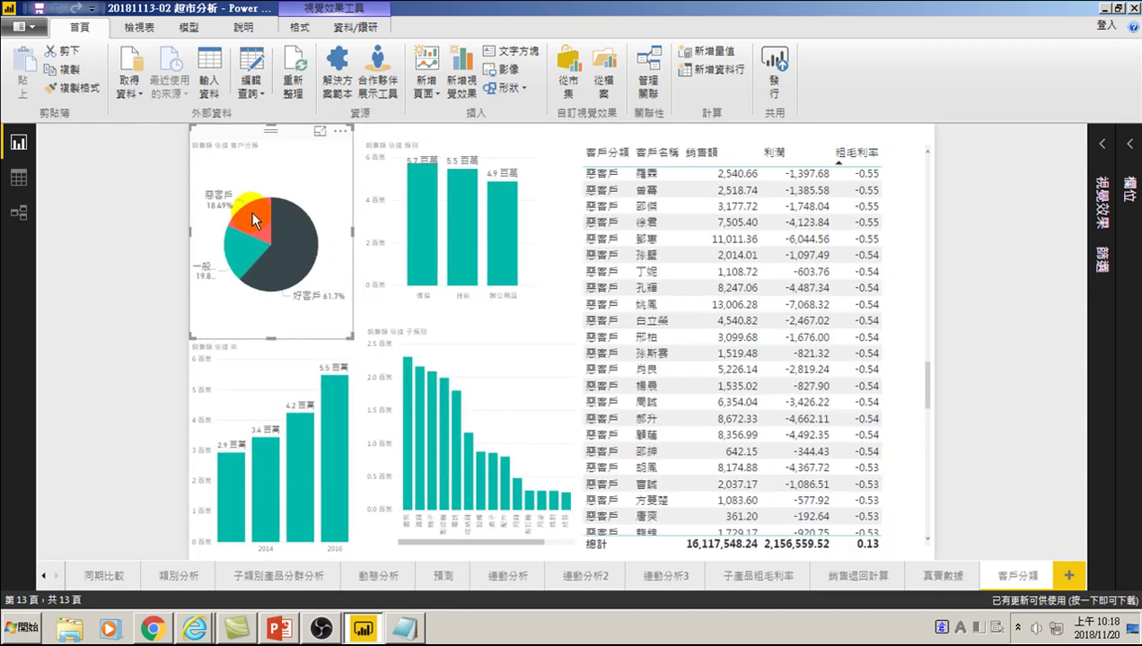
left_click(250, 212)
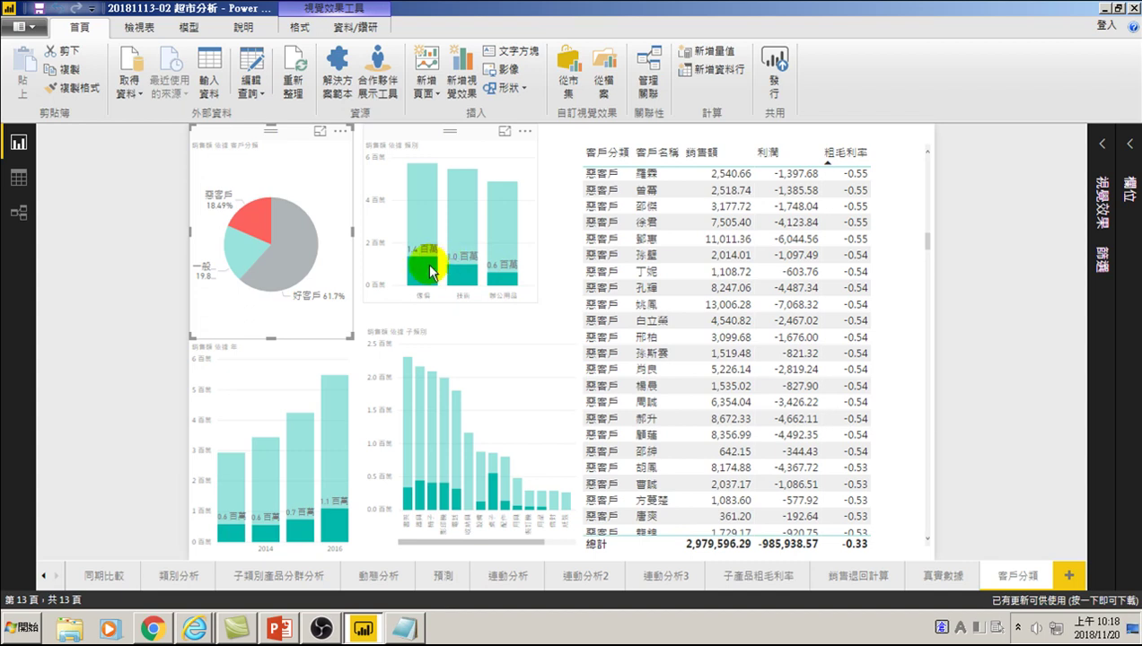
Step: Try the 傢俱 category filter, then filter to 惡客戶 and one product sub-category
left_click(430, 275)
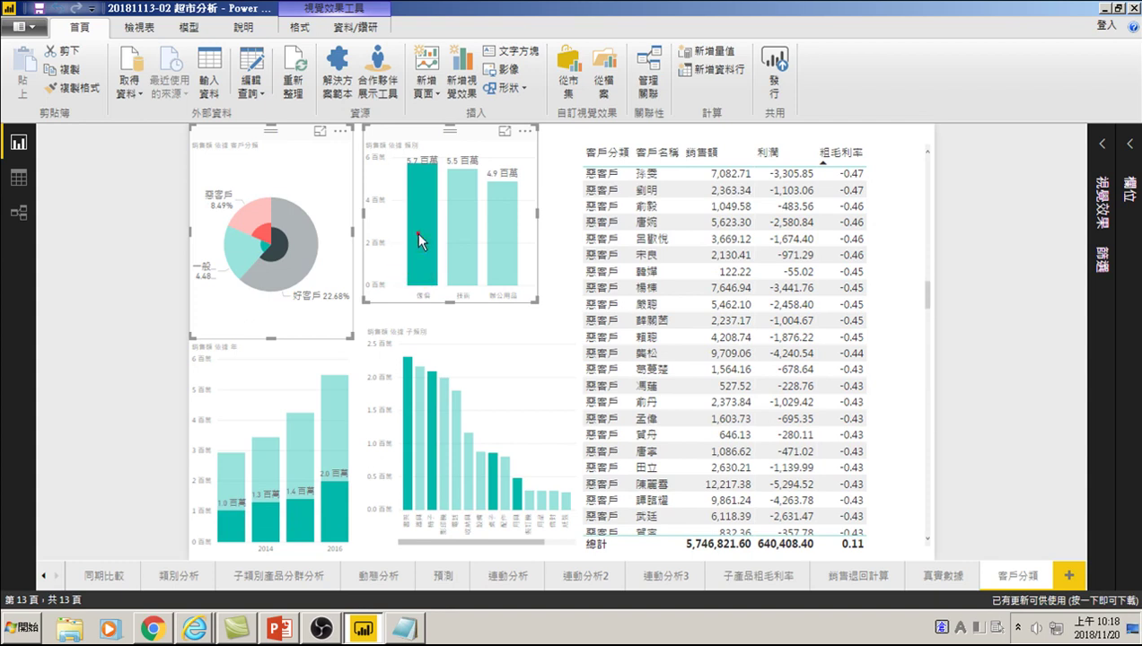
left_click(418, 267)
left_click(256, 218)
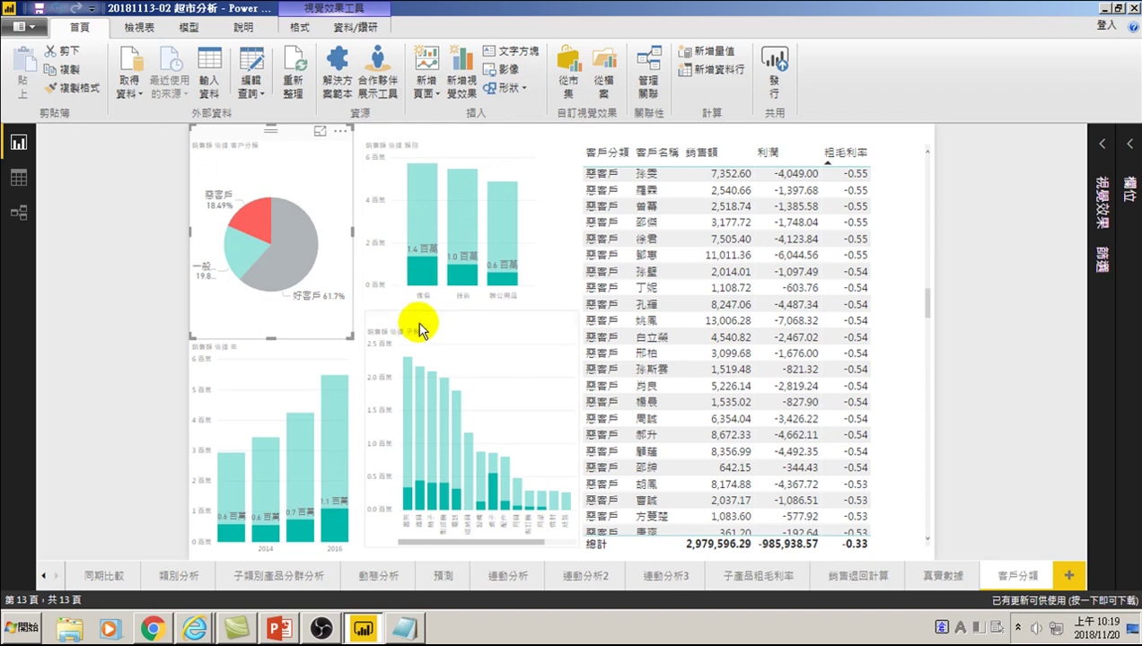
mouse_move(470, 429)
left_click(492, 483)
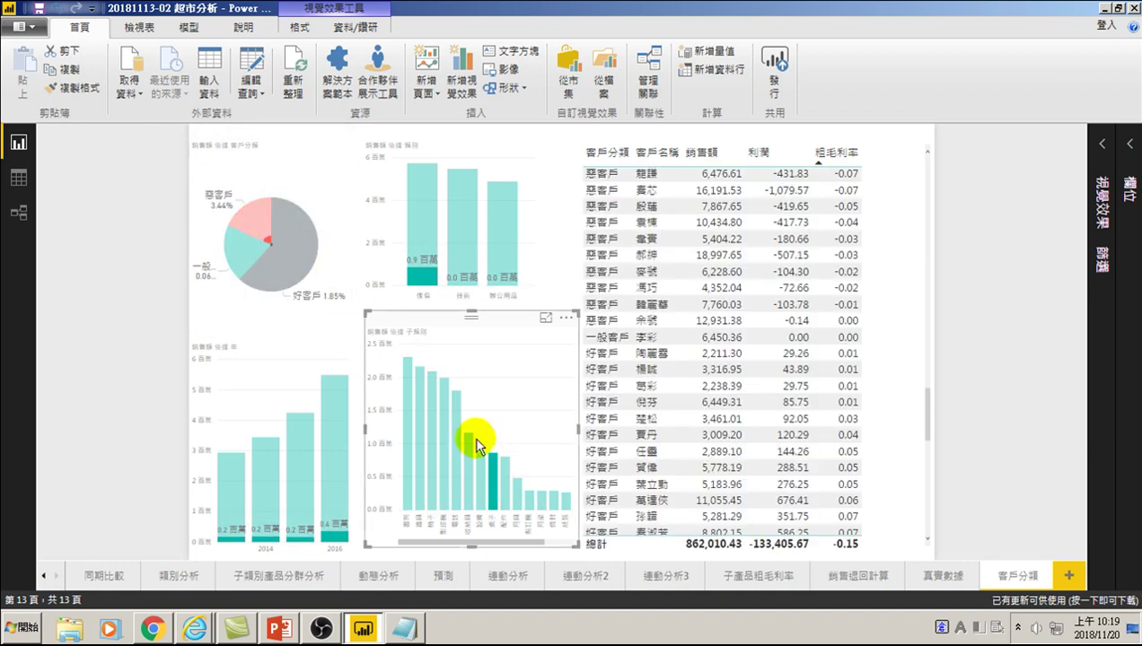
left_click(493, 483)
left_click(492, 483)
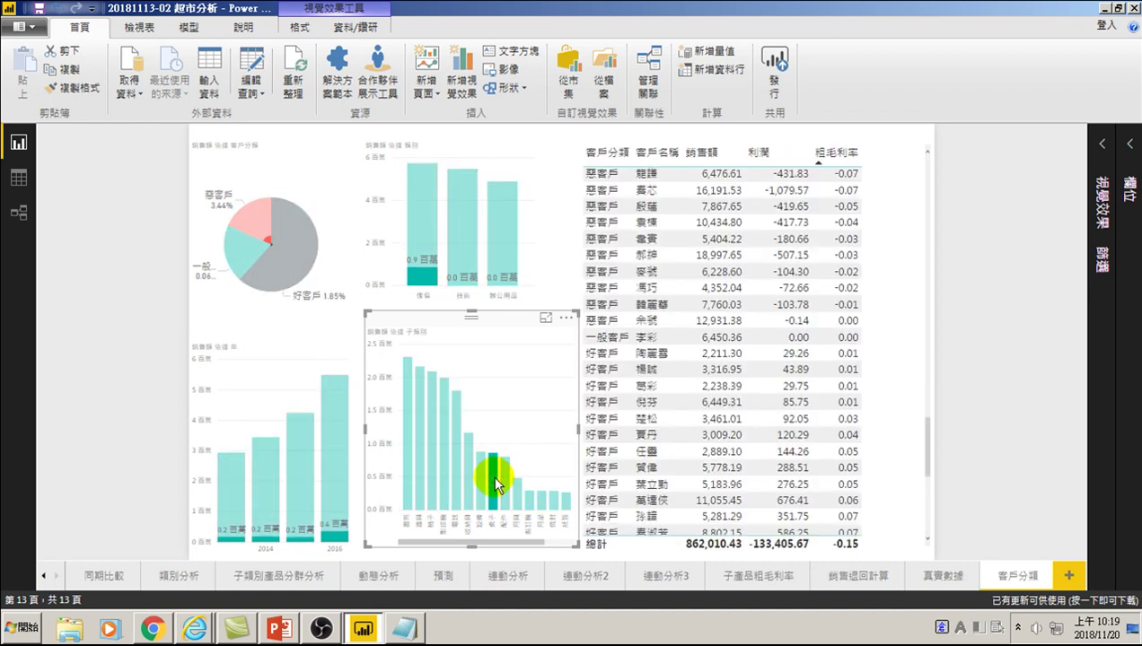
scroll(766, 284, "up", 4)
scroll(766, 283, "up", 3)
scroll(790, 305, "up", 4)
scroll(875, 233, "up", 5)
scroll(876, 205, "up", 3)
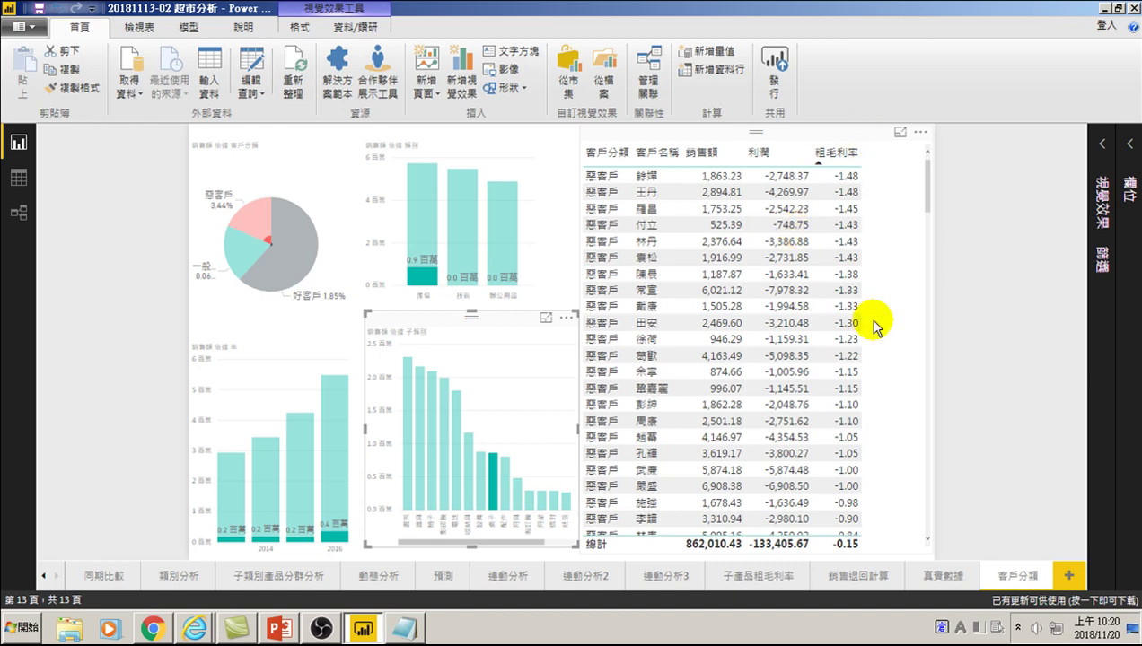
left_click(808, 357)
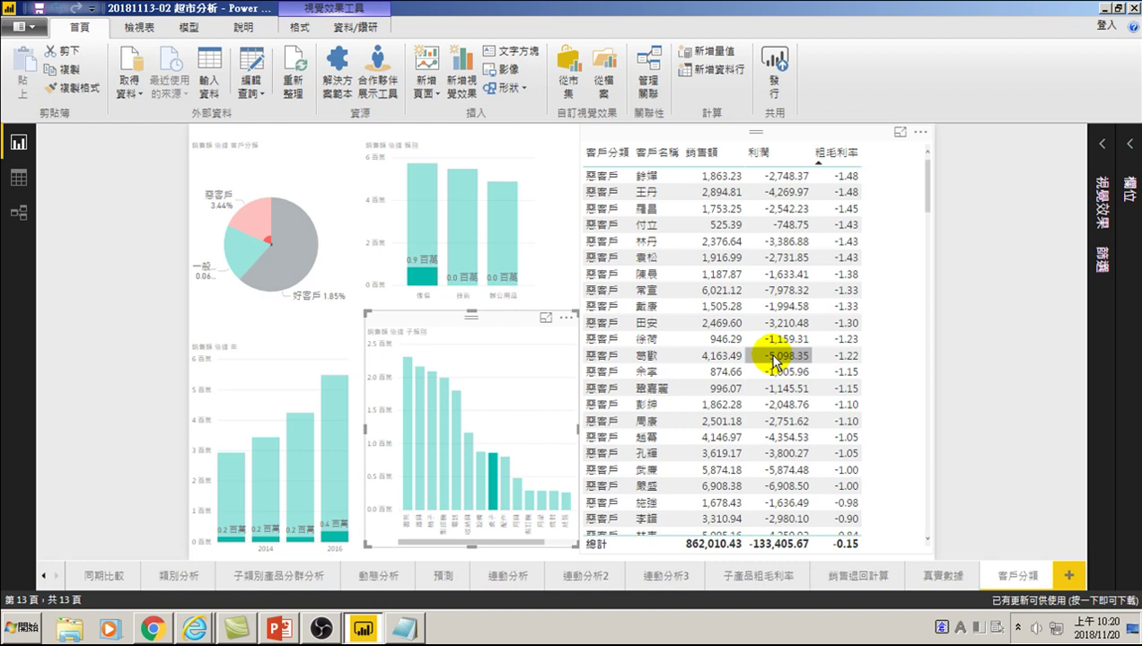
left_click(508, 154)
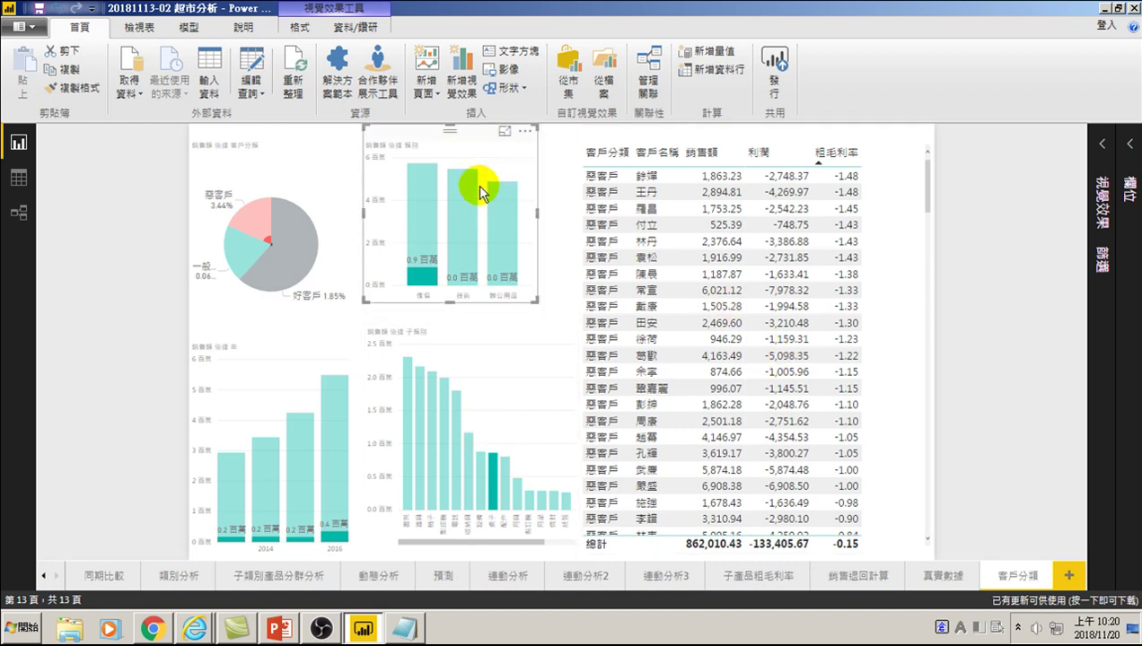